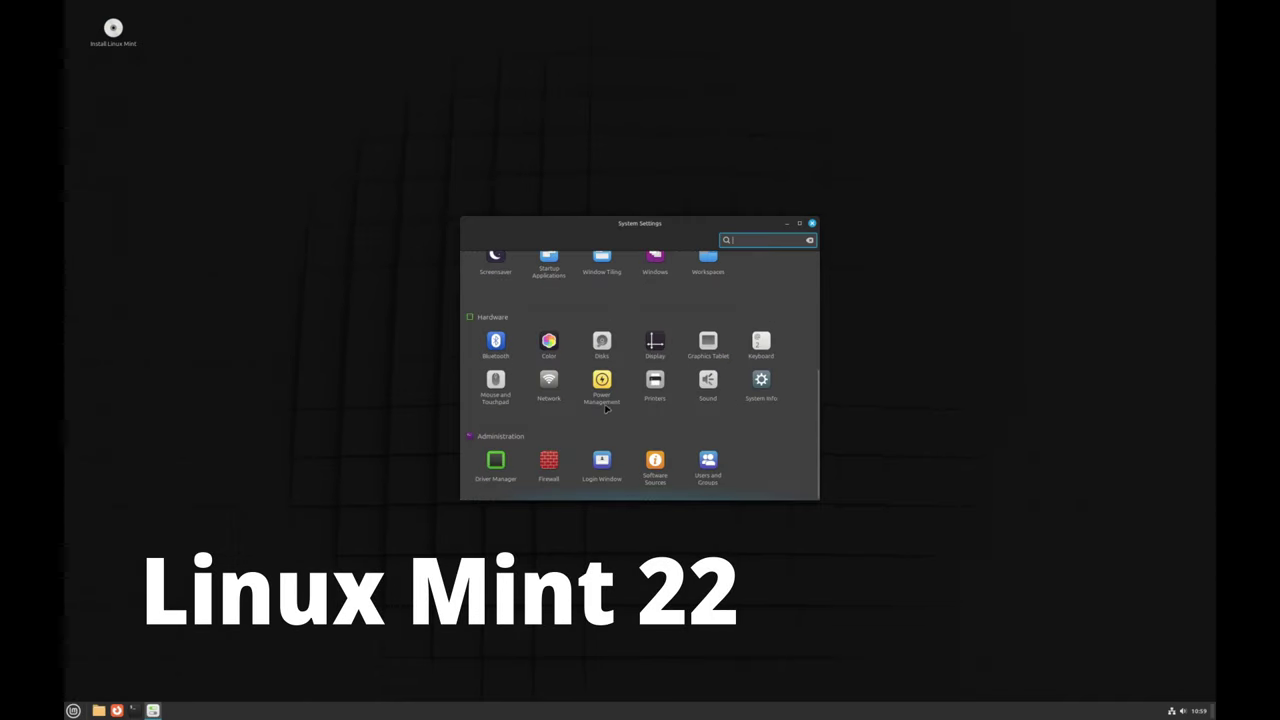
Review the System Info page of System Settings in an enlarged window and close it.
scroll(743, 371, "up", 1)
scroll(760, 385, "down", 1)
left_click(762, 382)
left_click_drag(672, 222, 658, 134)
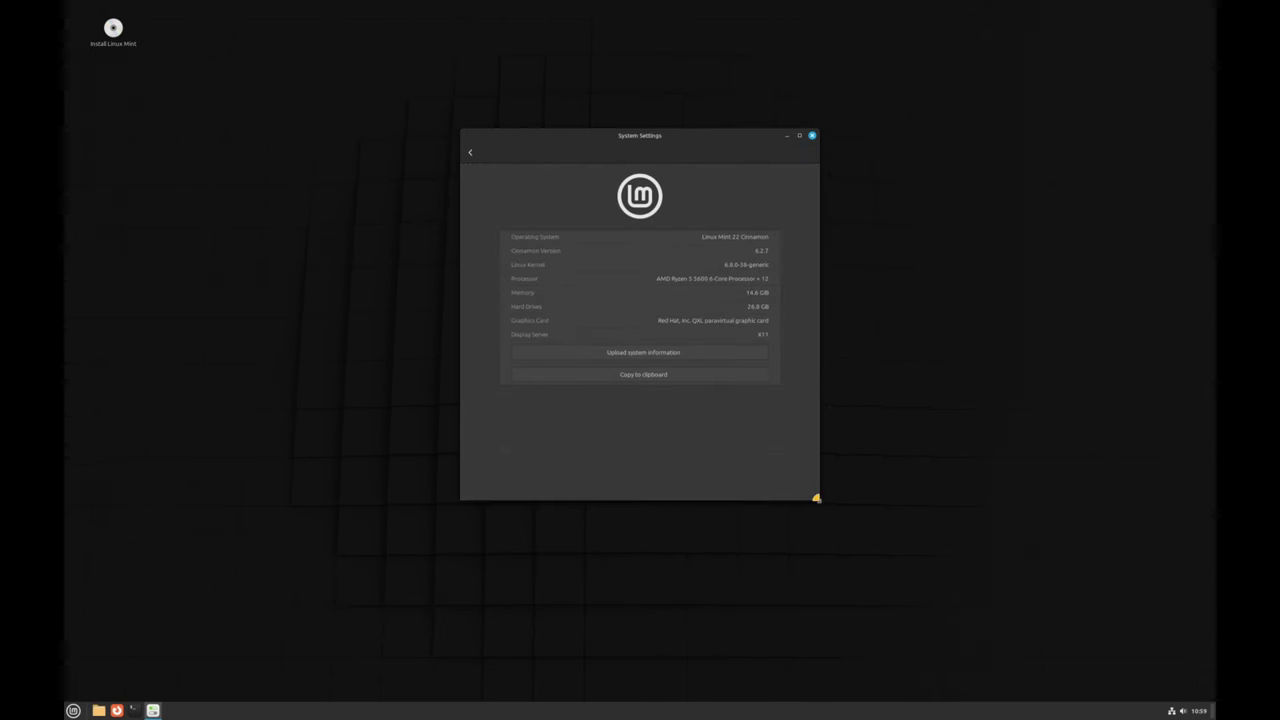
left_click_drag(817, 498, 1046, 532)
left_click_drag(769, 136, 643, 119)
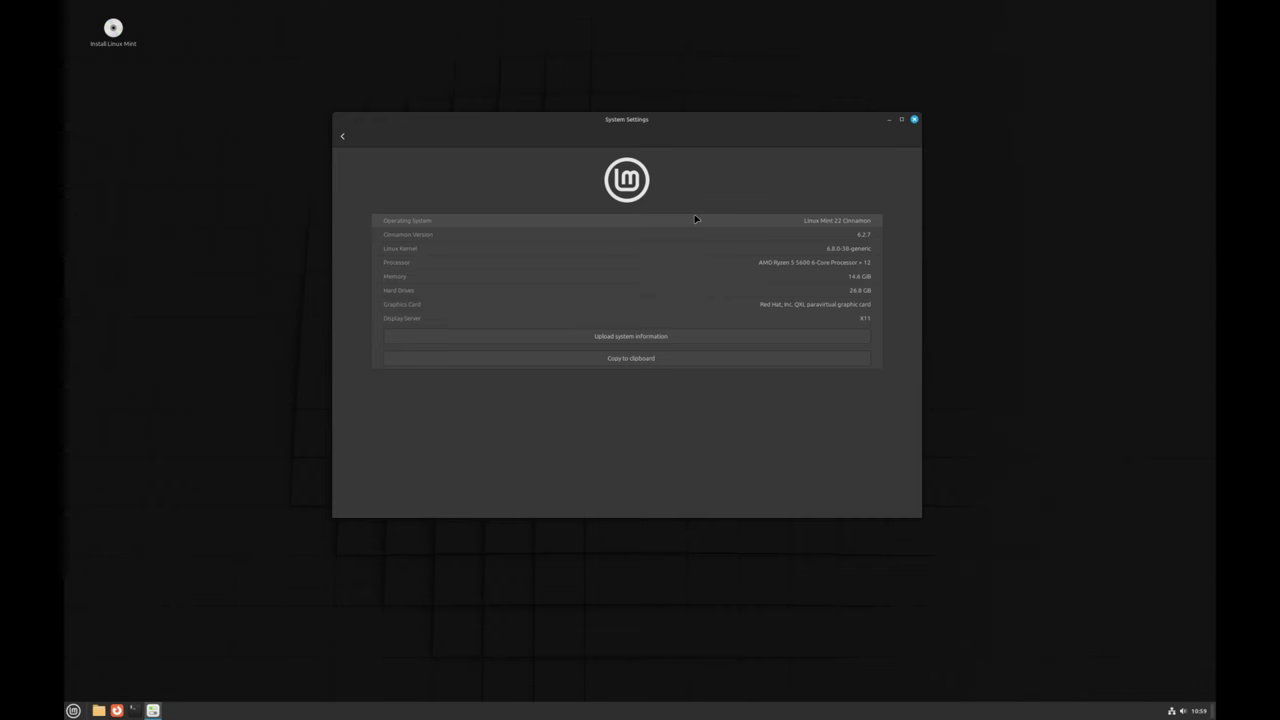
left_click(914, 119)
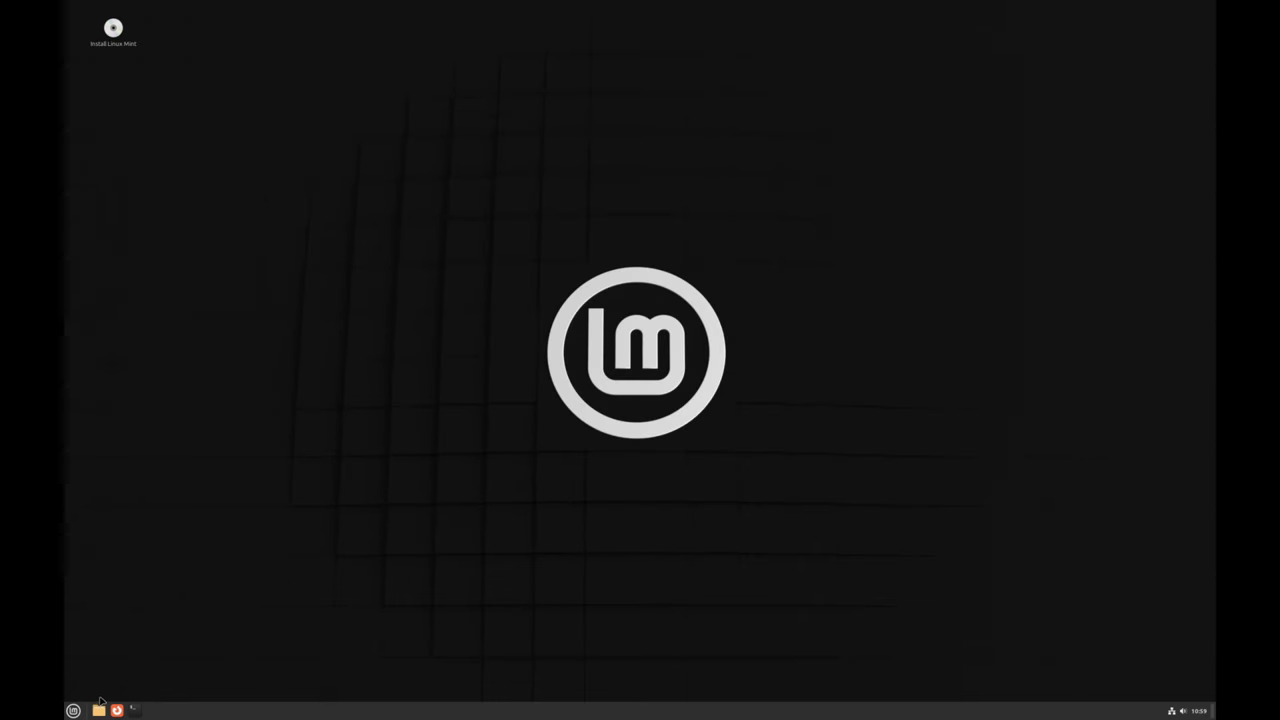
Open the Home folder in the file manager, view its About information and enlarge the folder icons.
left_click(98, 710)
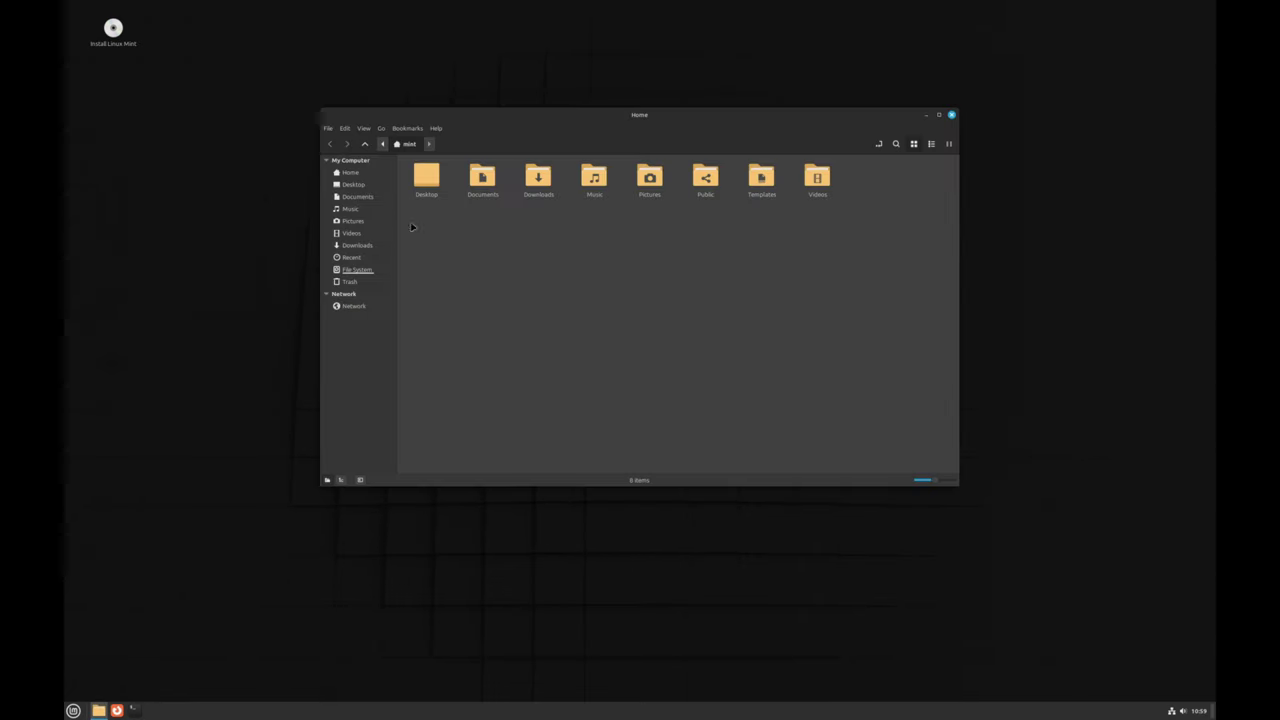
left_click(436, 128)
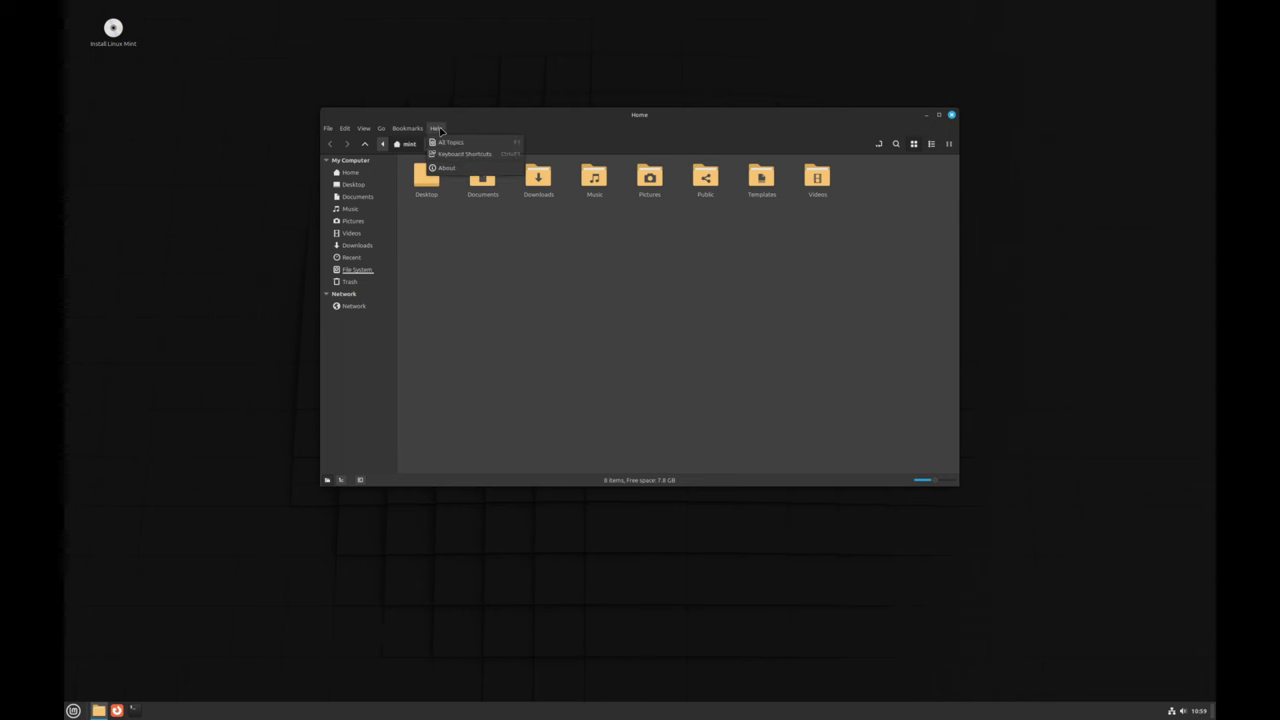
key("Return")
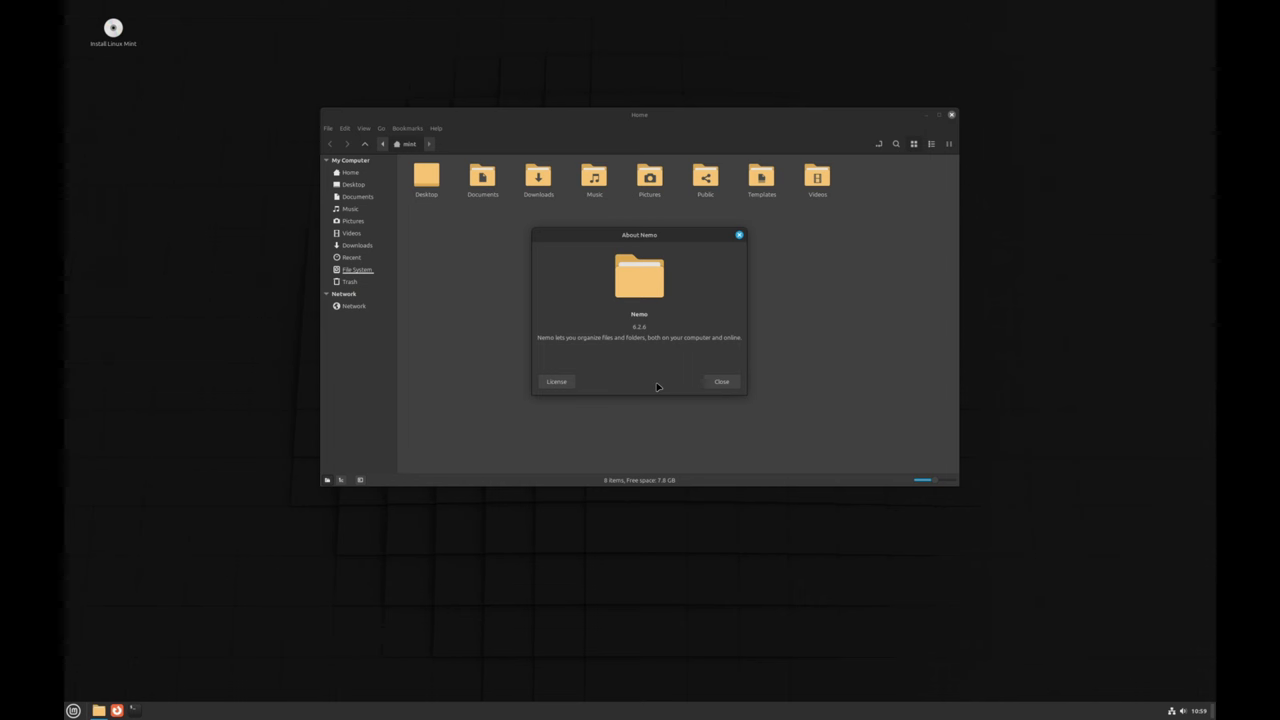
left_click(739, 235)
left_click_drag(932, 481, 952, 486)
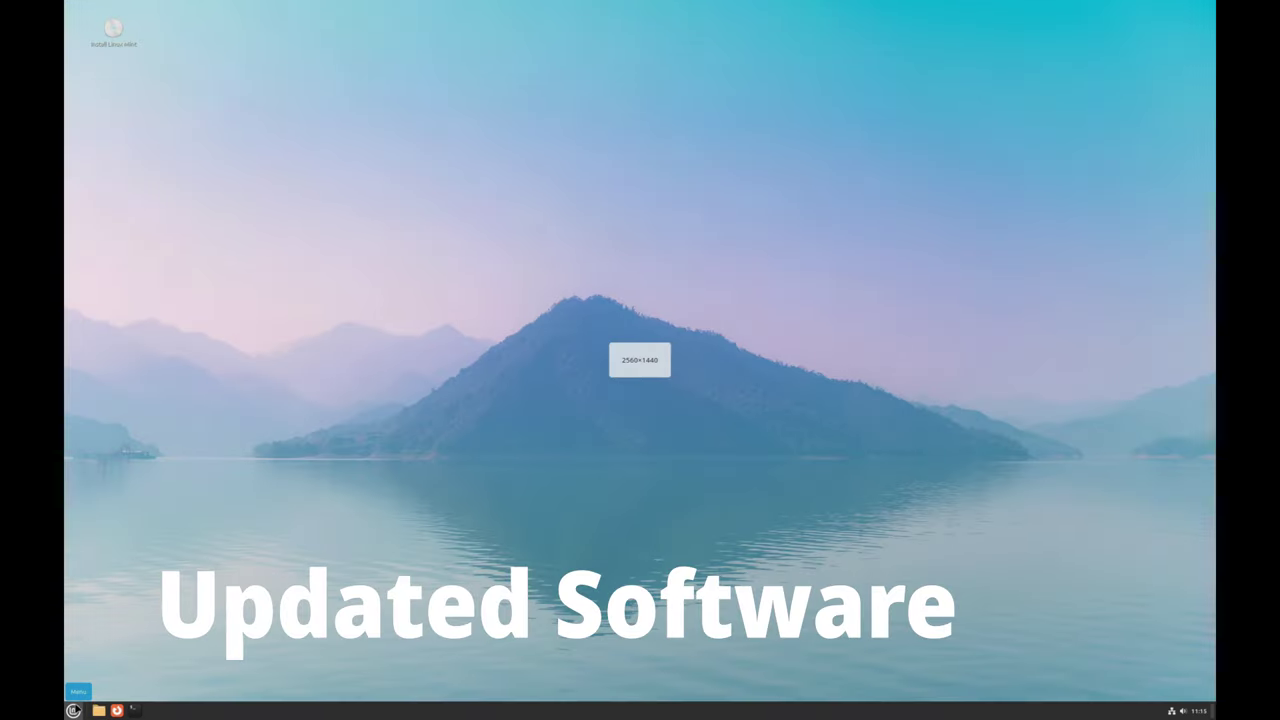
Find the Software Manager by searching the installed applications for "soft" and launch it.
left_click(73, 710)
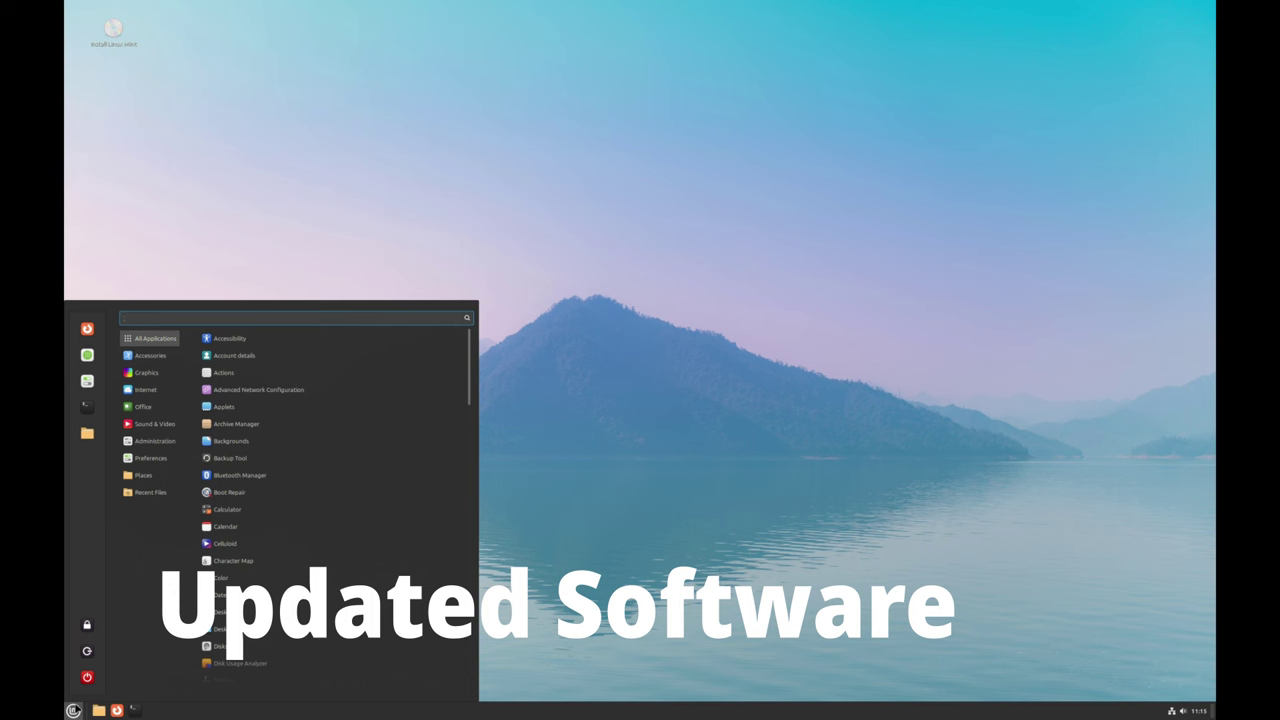
type("soft")
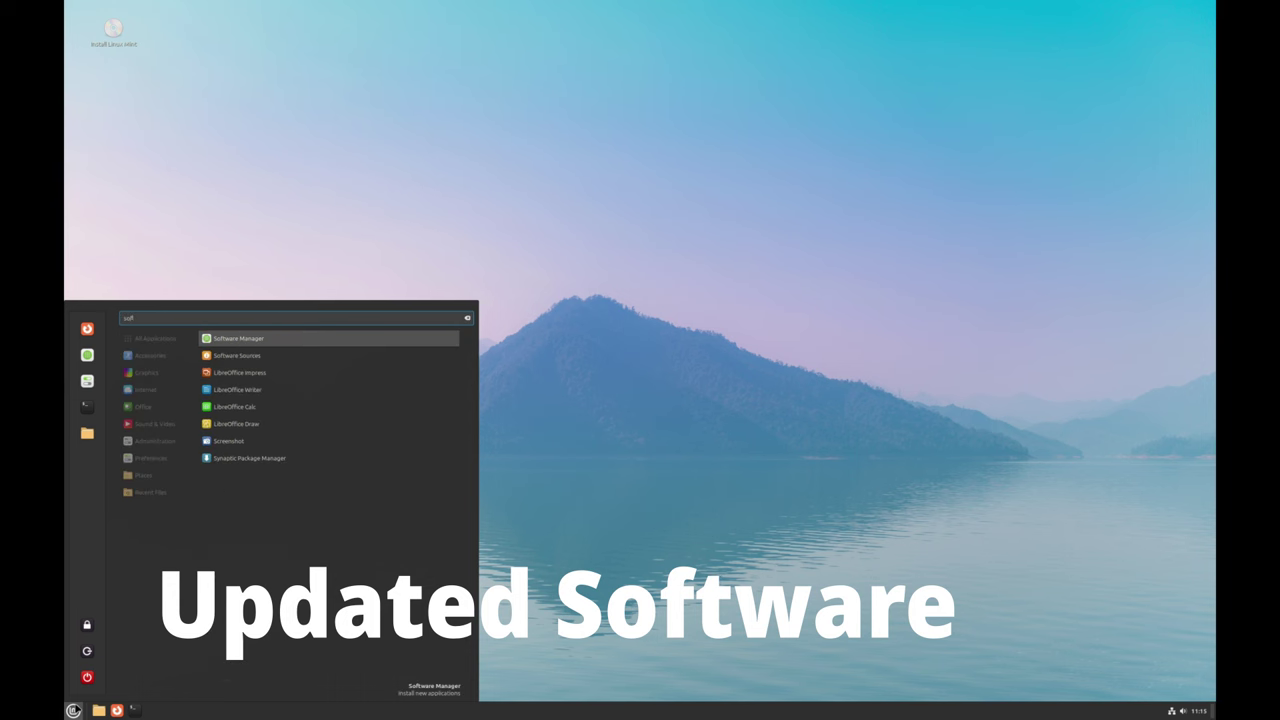
left_click(268, 342)
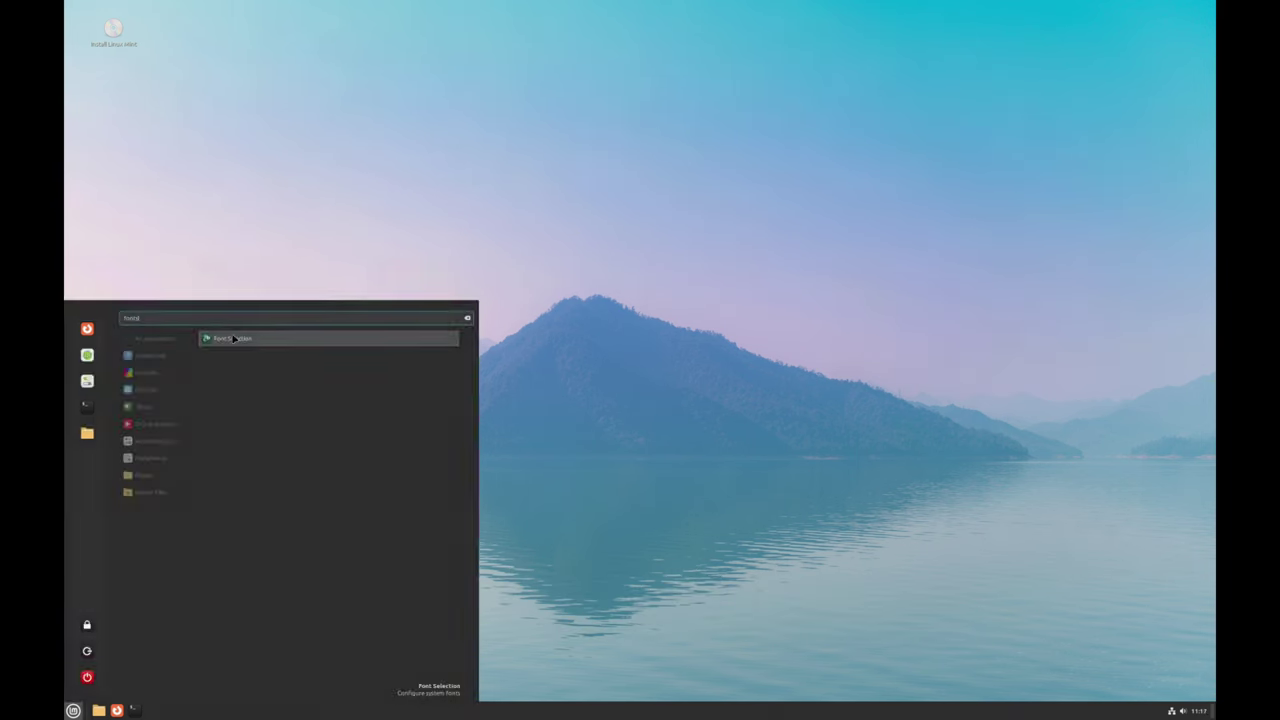
Launch Font Selection, enlarge its window and reposition it to show all font settings.
key("Return")
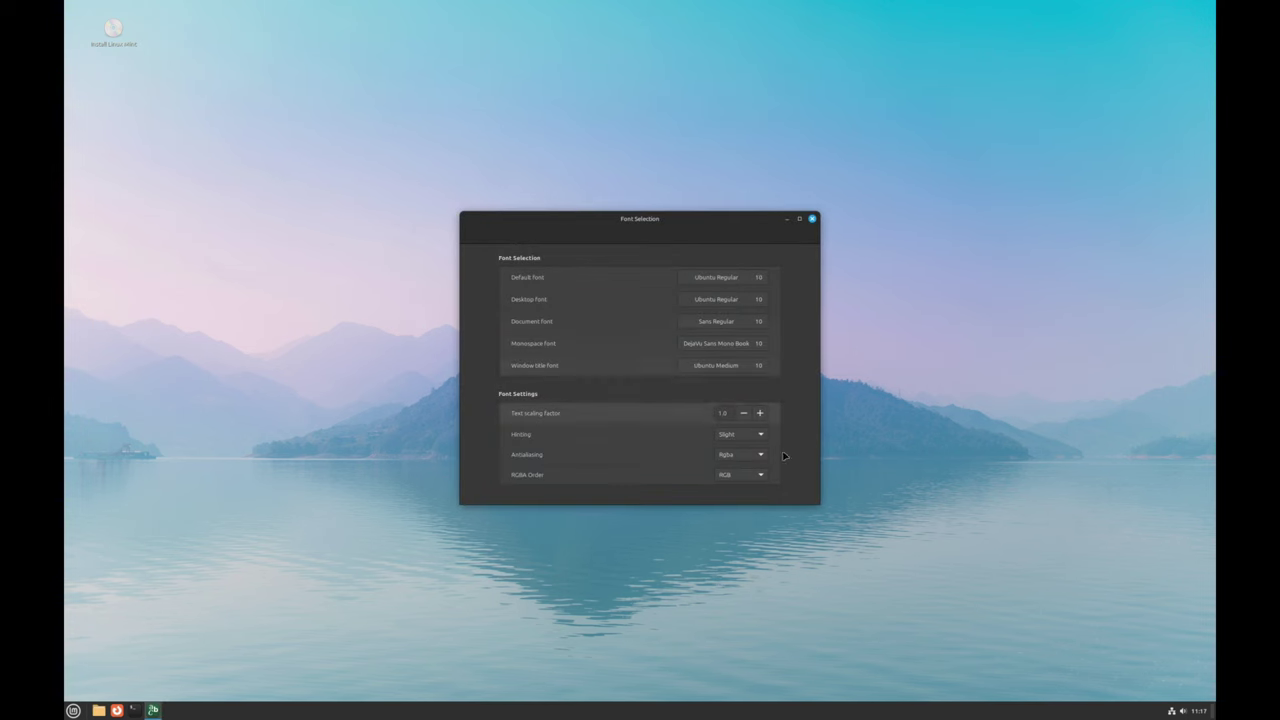
left_click_drag(818, 503, 987, 582)
left_click_drag(745, 222, 680, 156)
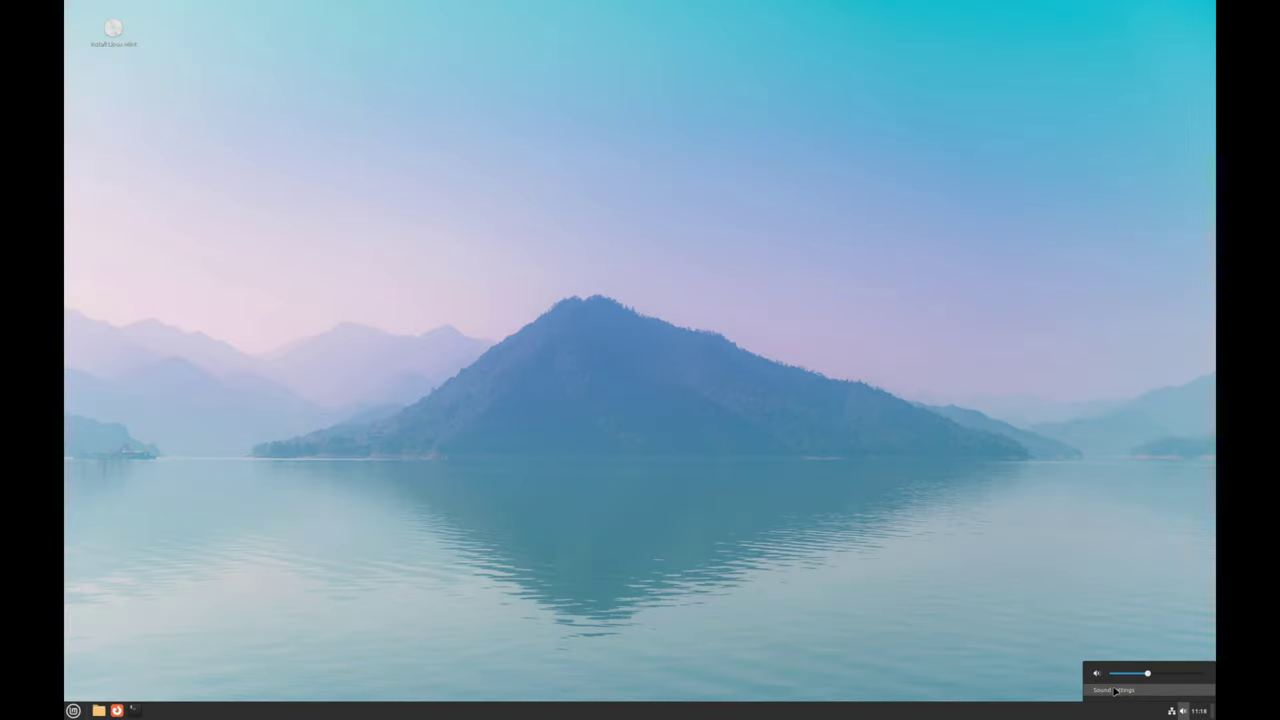
Open the Sound settings, enlarge the window and view the Sounds section.
left_click(1120, 690)
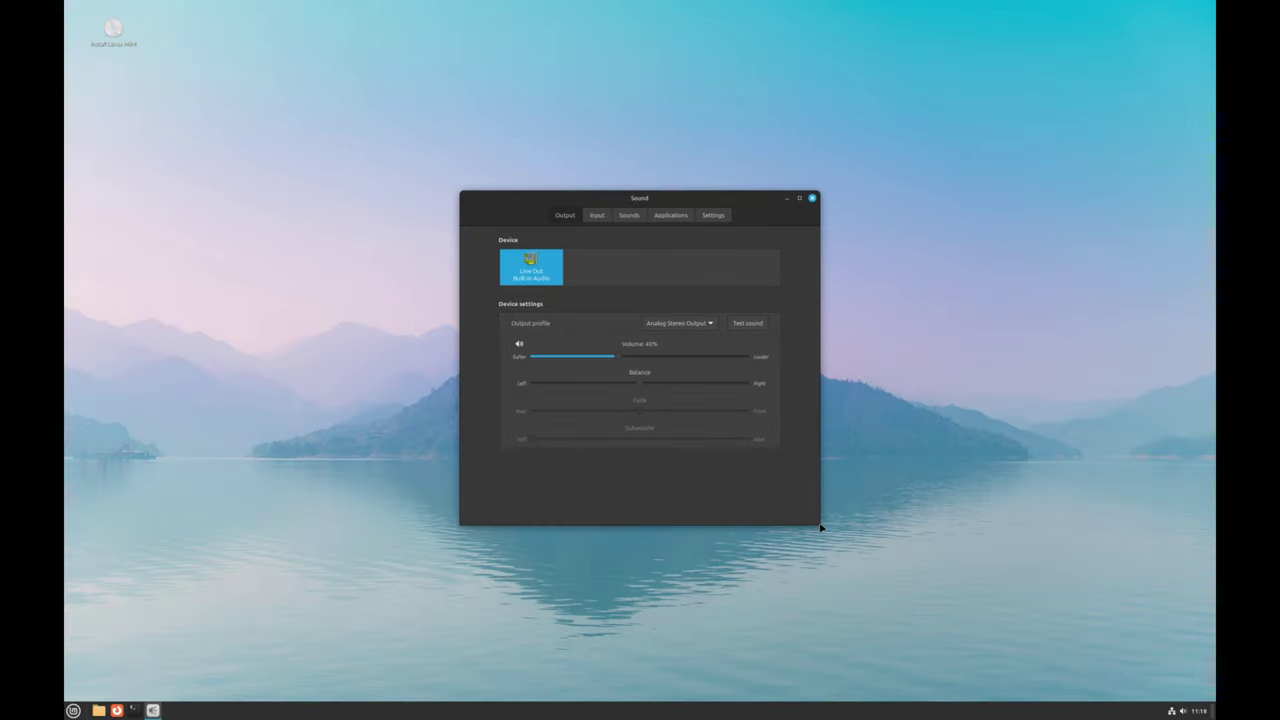
left_click_drag(820, 524, 1016, 566)
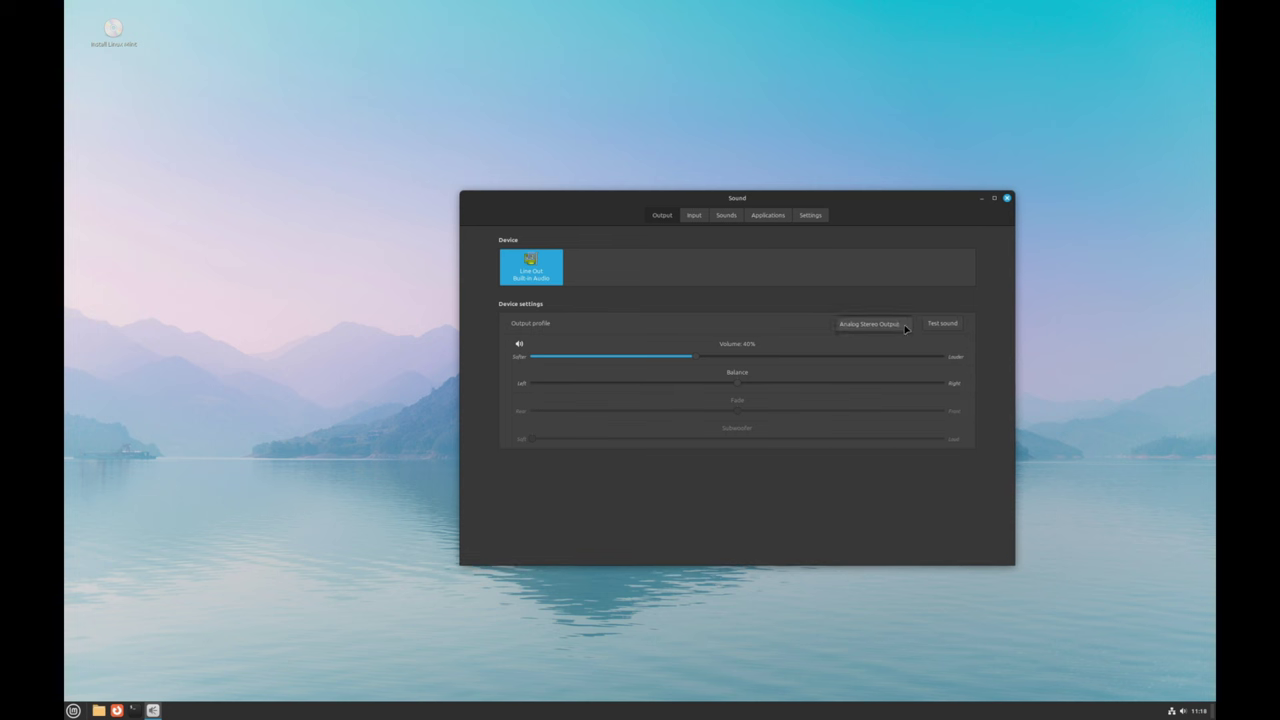
left_click(727, 216)
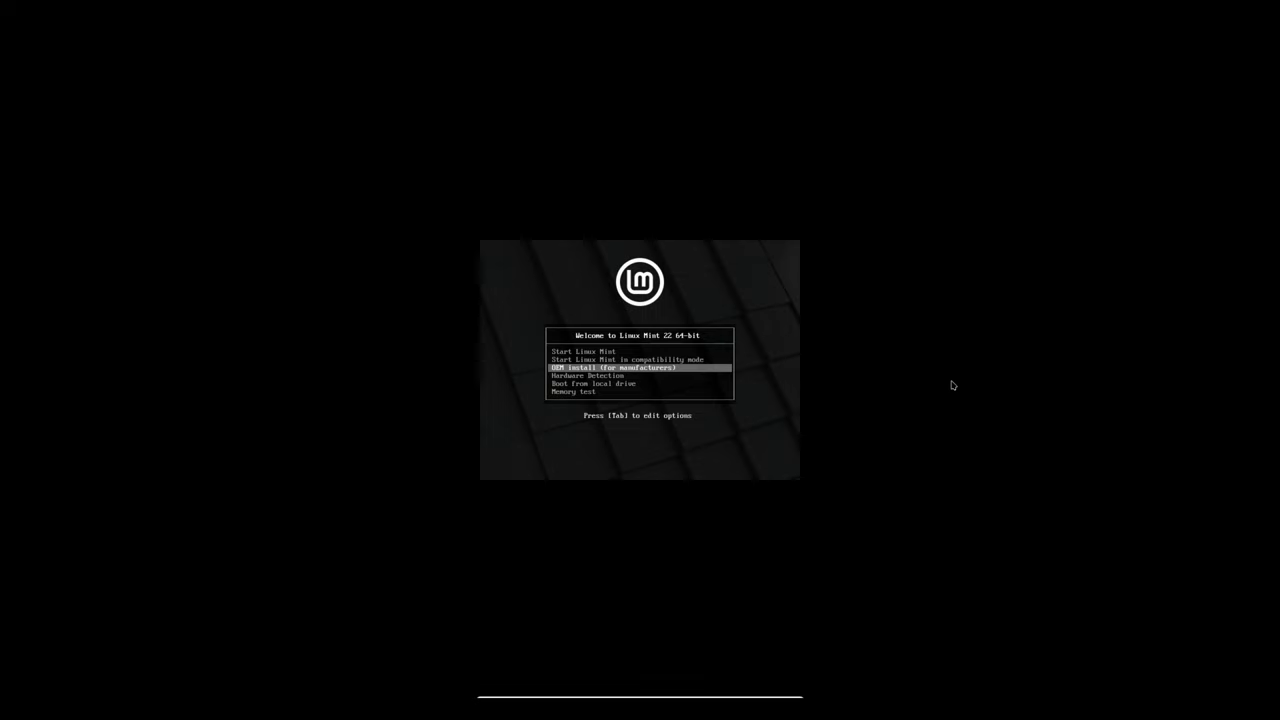
Highlight Boot from local drive in the Linux Mint 22 boot menu.
key("Down")
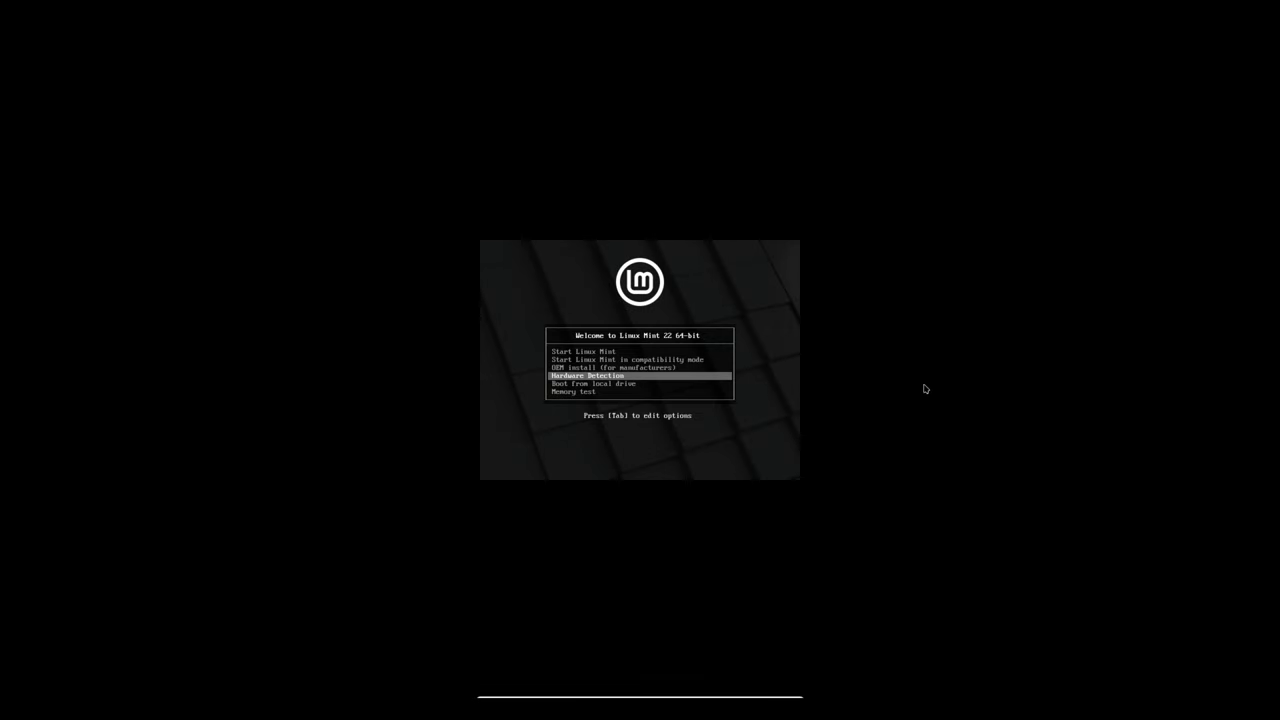
key("Down")
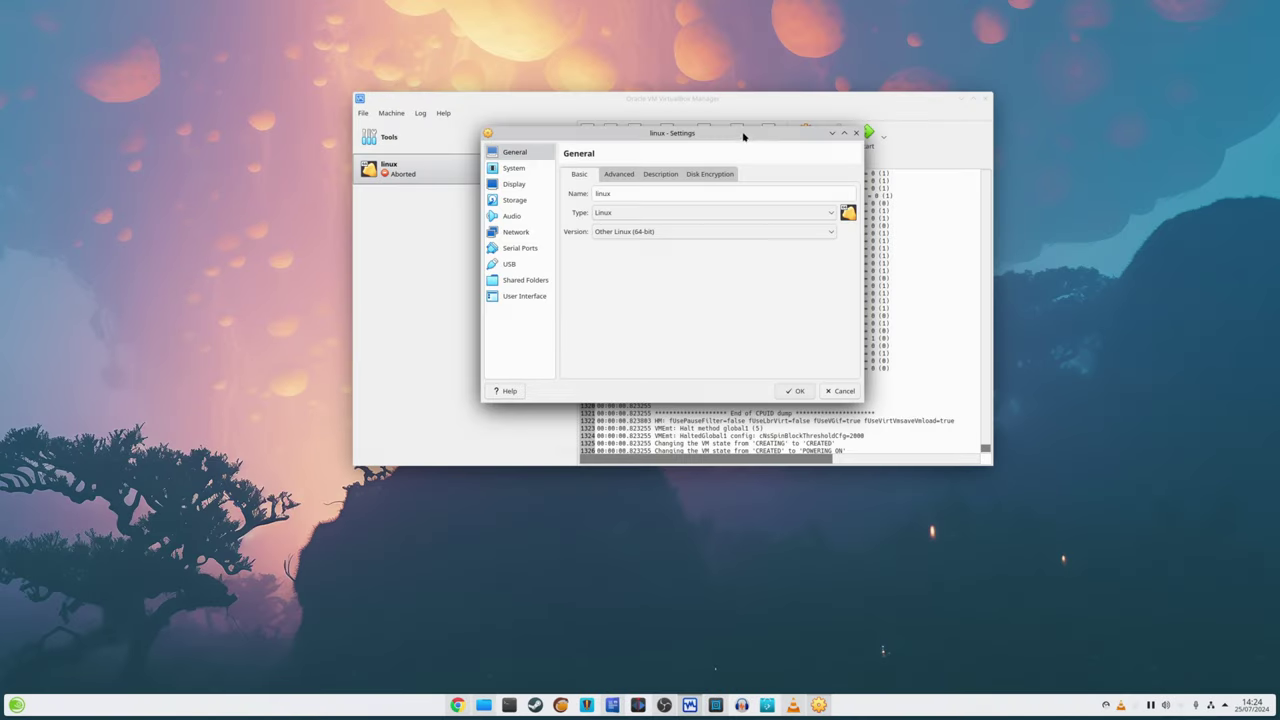
In VirtualBox, open the linux machine's display settings in an enlarged window and toggle Enable 3D Acceleration.
left_click_drag(745, 137, 835, 128)
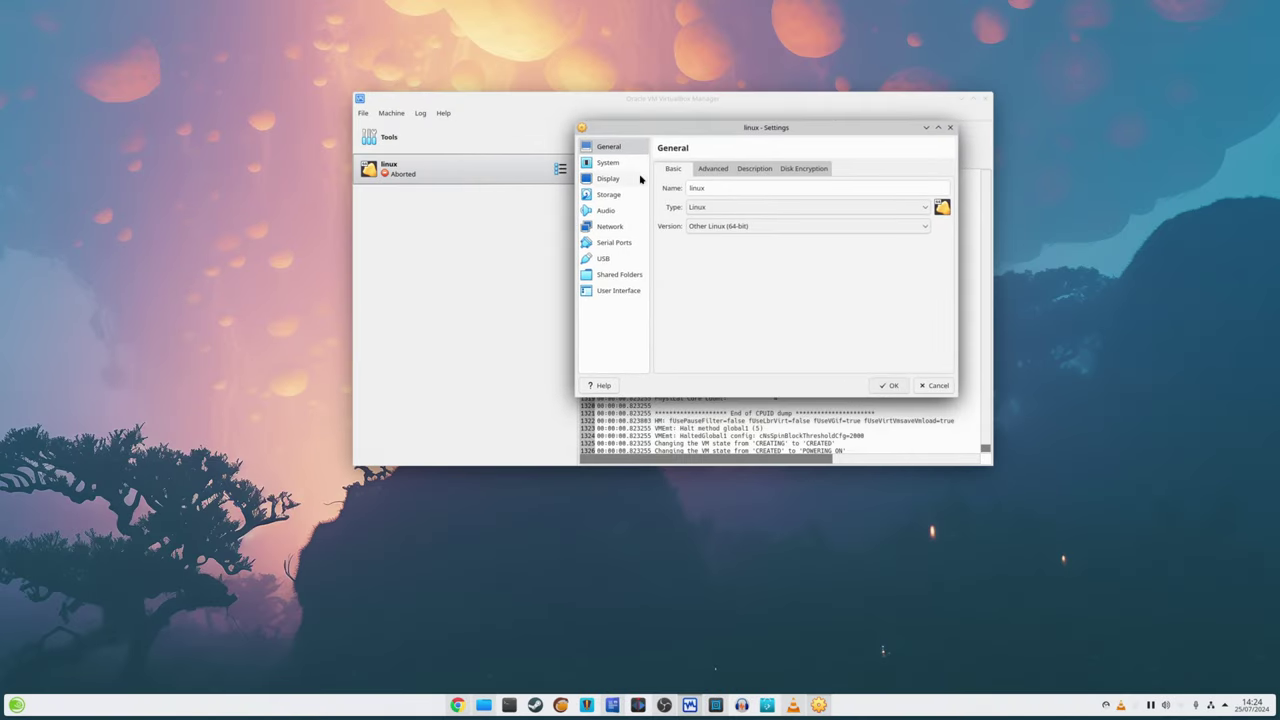
left_click(608, 178)
left_click_drag(957, 410, 1128, 614)
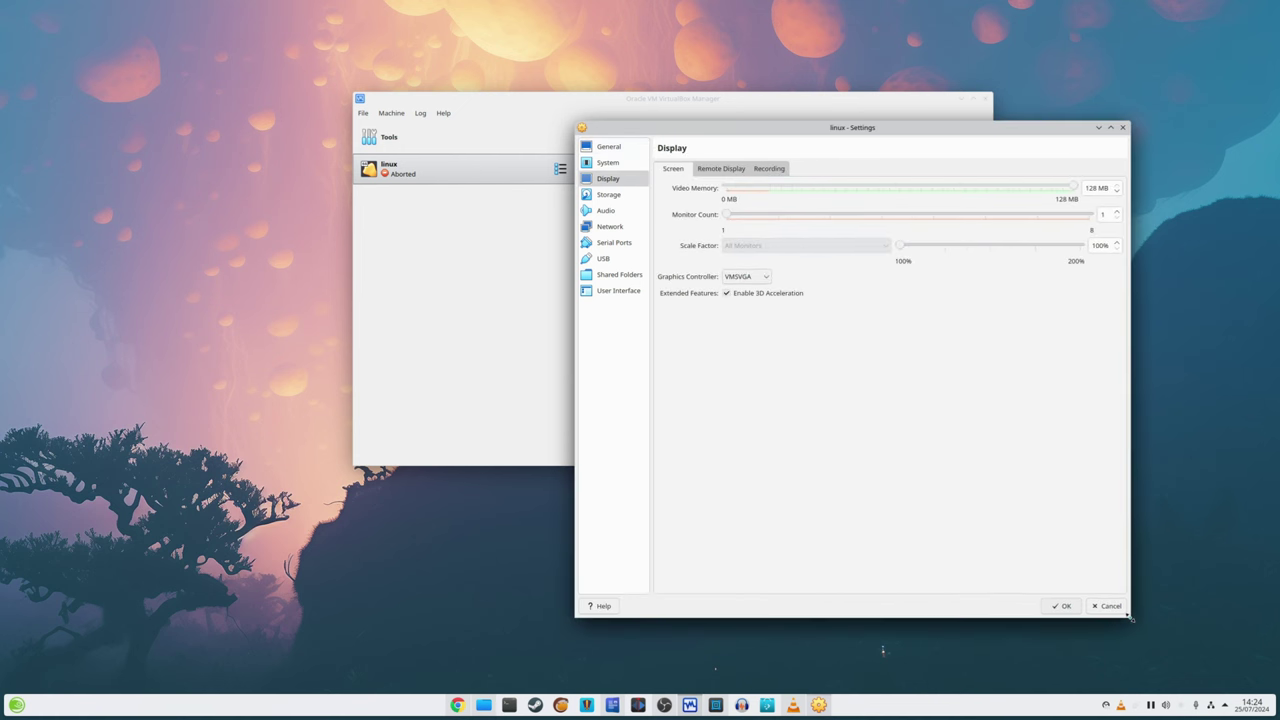
left_click_drag(889, 134, 751, 126)
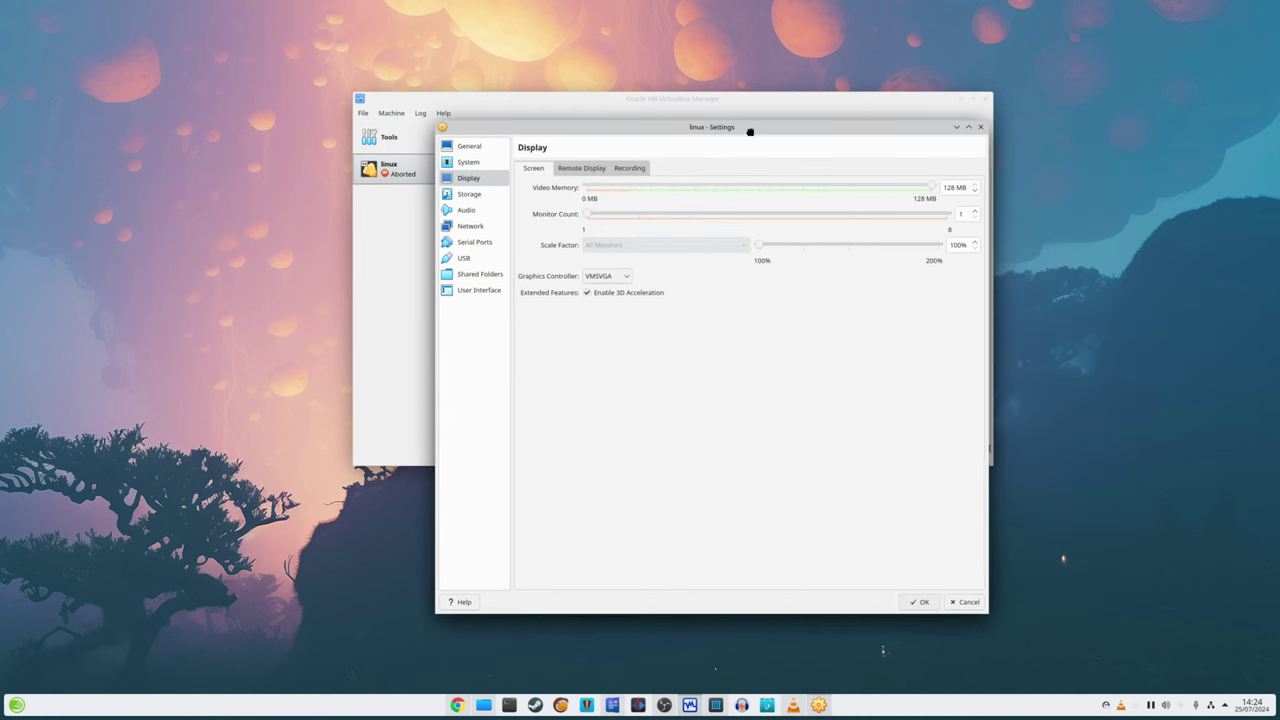
left_click(597, 292)
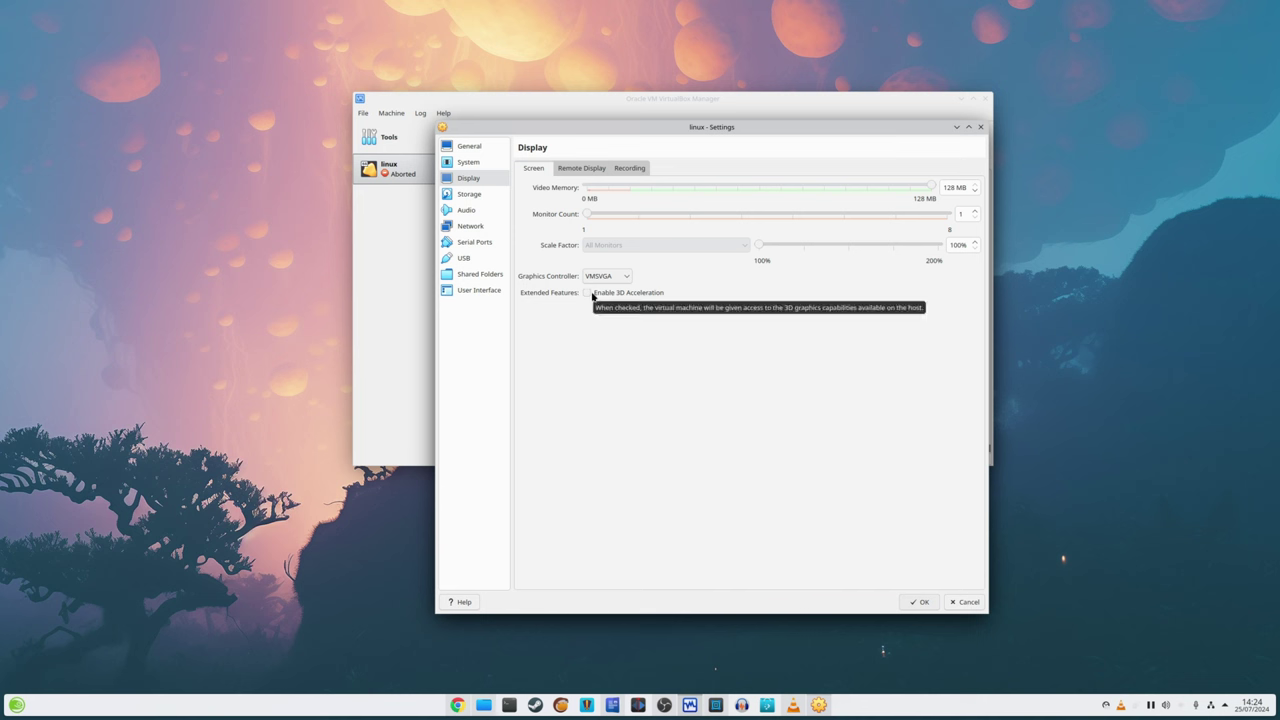
left_click(592, 294)
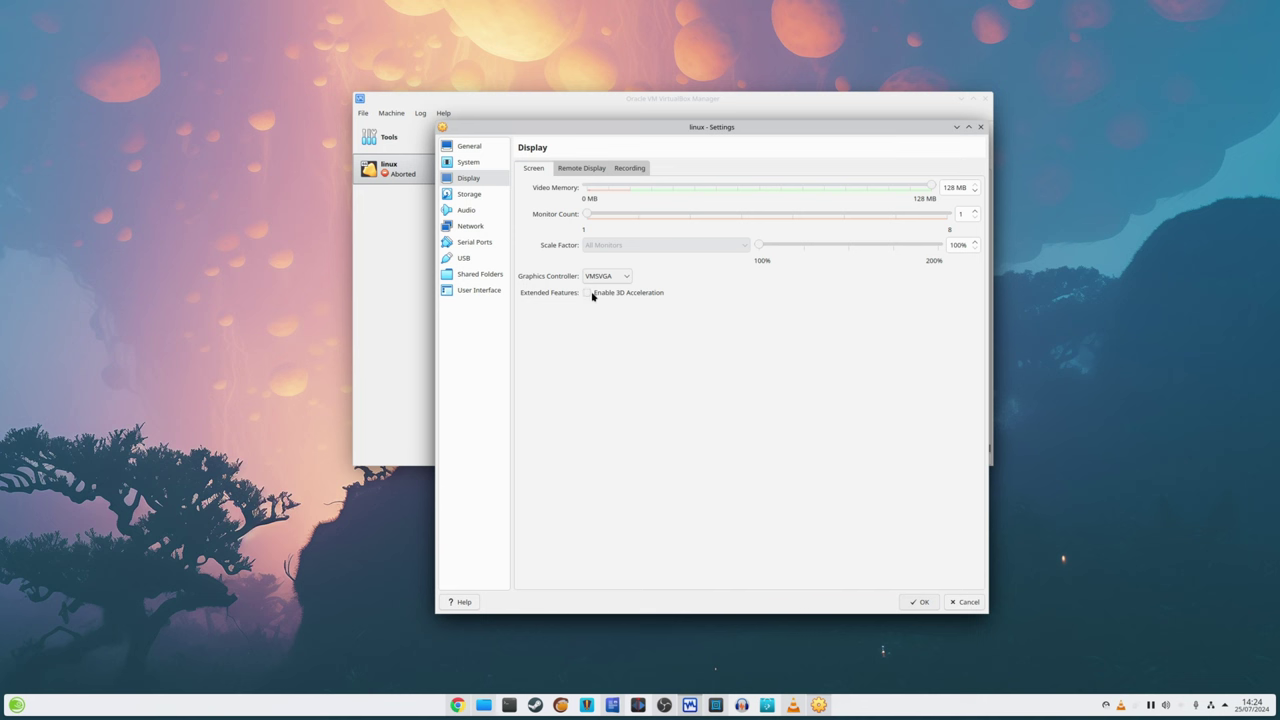
left_click(592, 294)
mouse_move(930, 187)
left_mouse_down()
mouse_move(761, 189)
mouse_move(940, 192)
left_mouse_up()
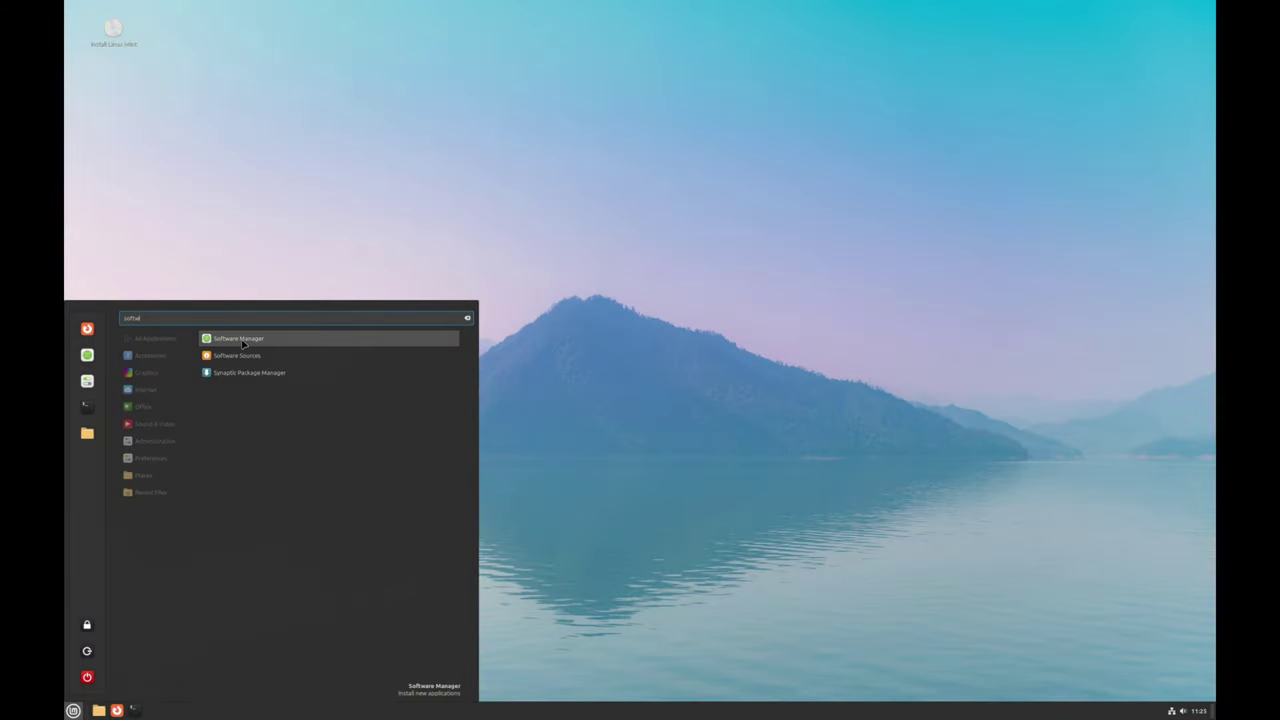
Launch the Software Manager and open its application options.
left_click(240, 340)
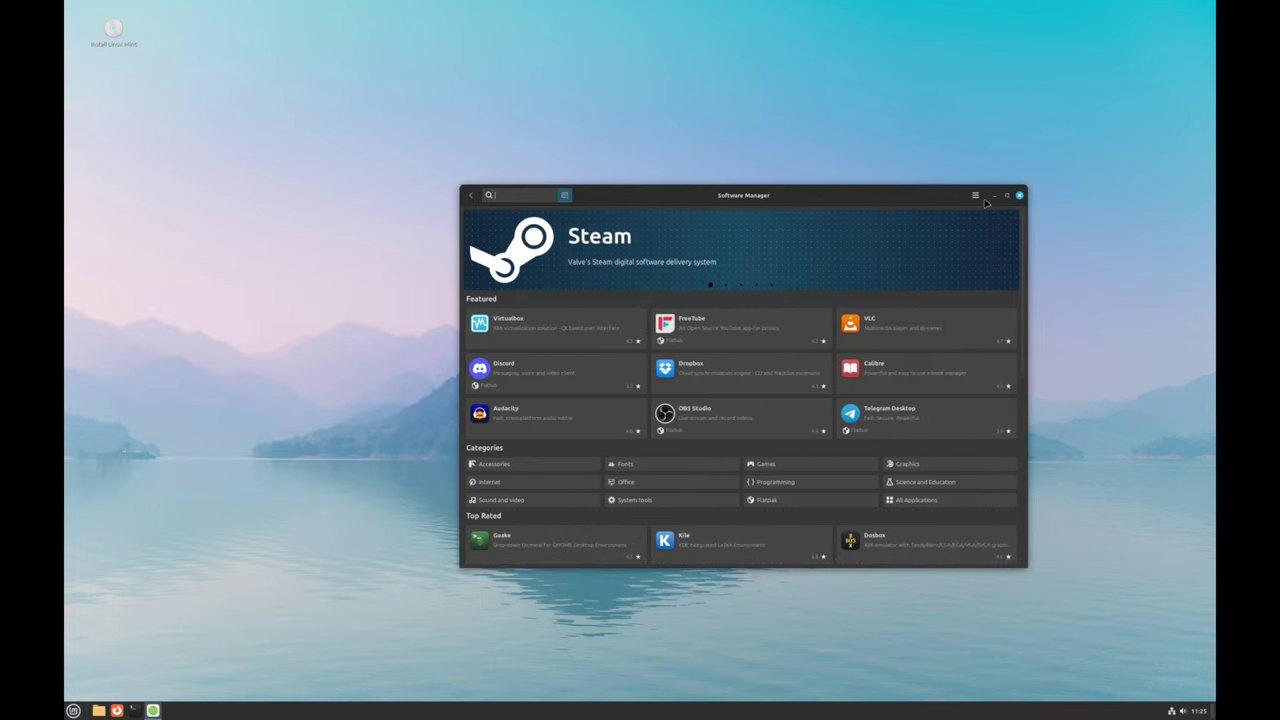
left_click(976, 195)
left_click(1010, 229)
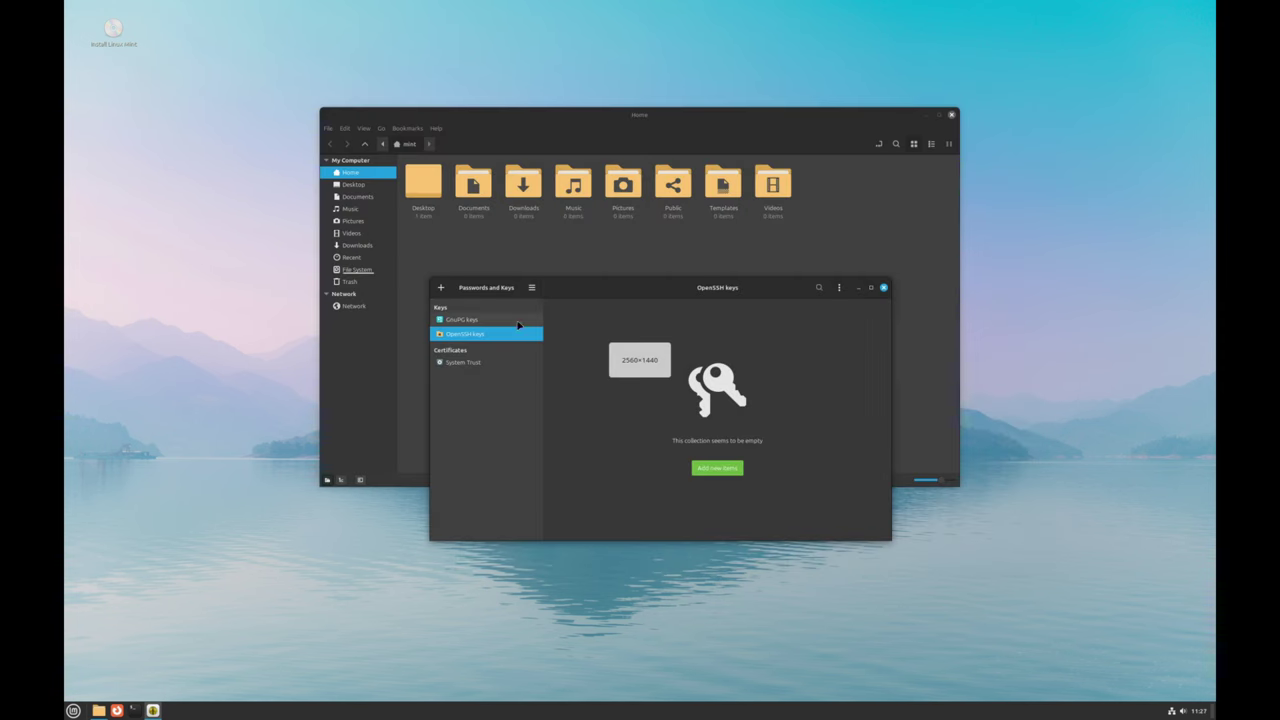
Look through the GnuPG keys, OpenSSH keys and System Trust collections and the item types that can be added.
left_click(474, 321)
left_click(471, 334)
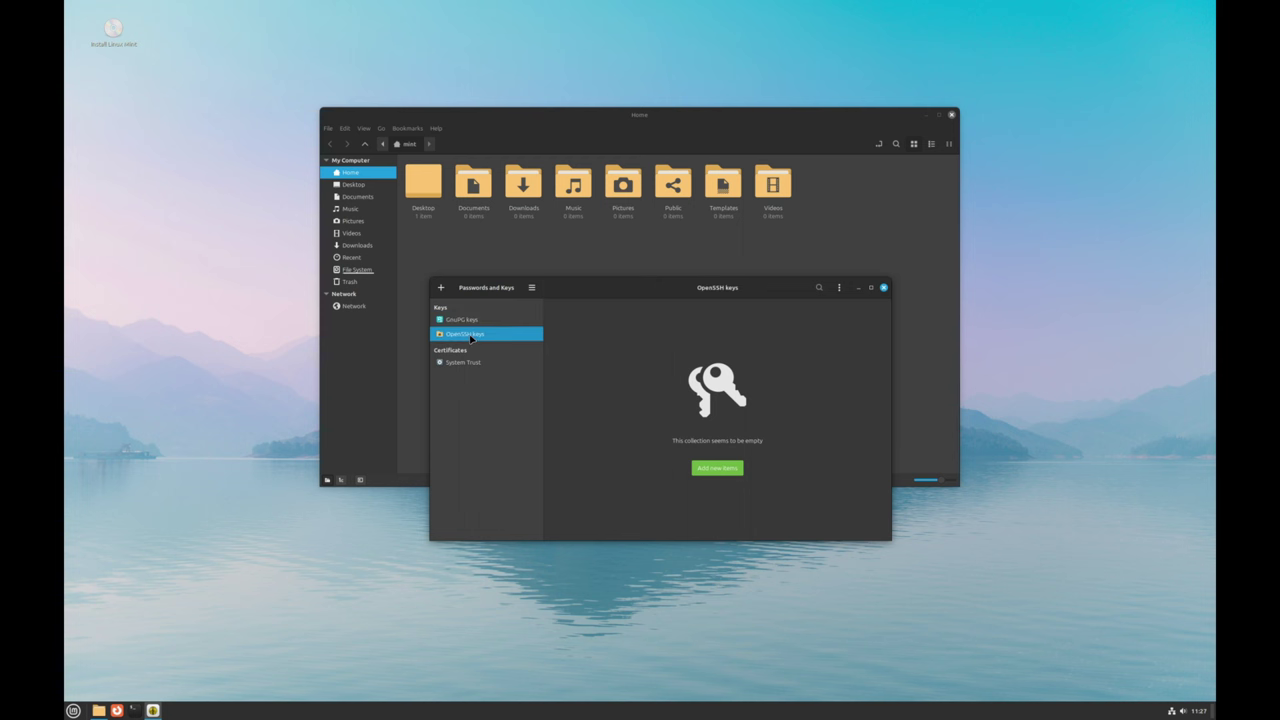
left_click(466, 366)
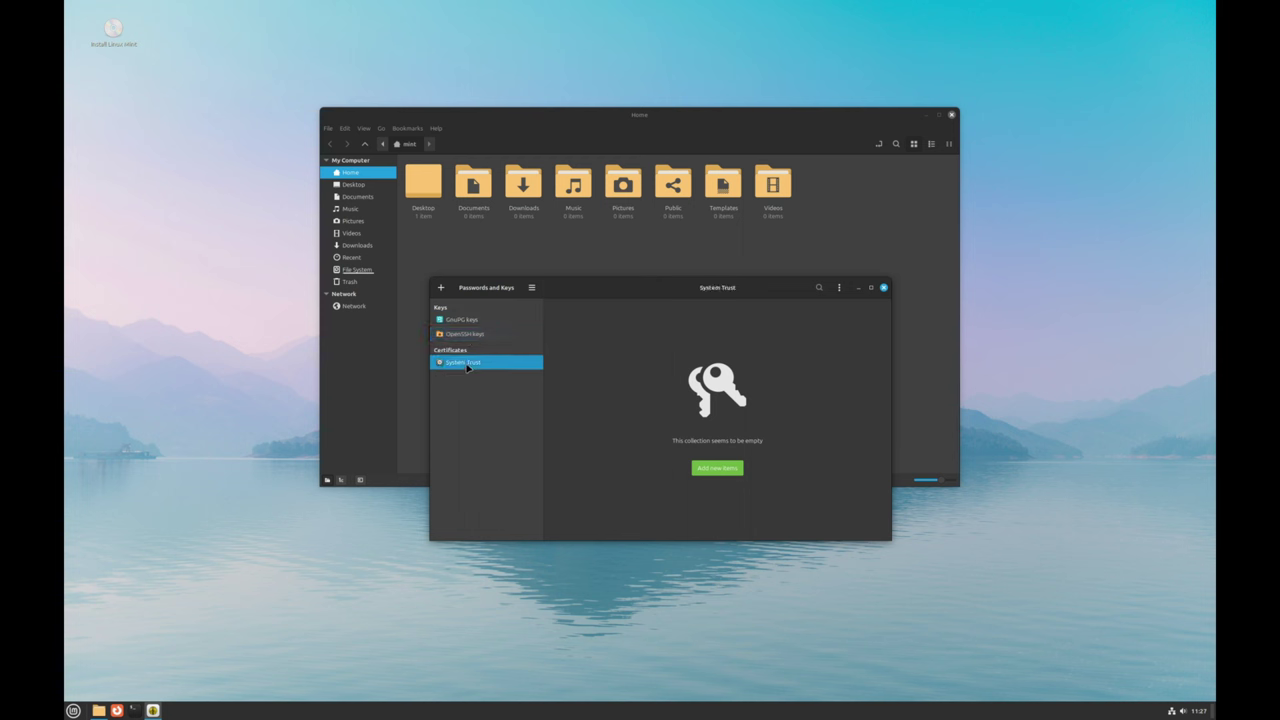
left_click(470, 334)
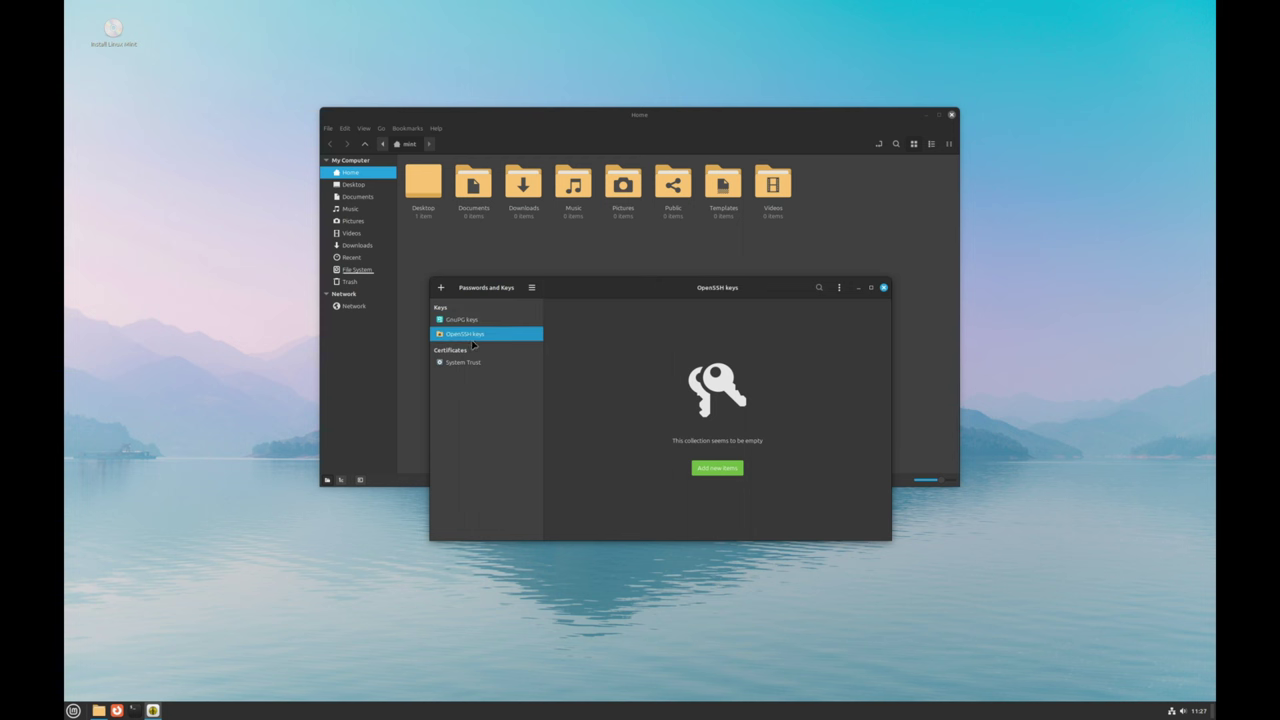
left_click(717, 468)
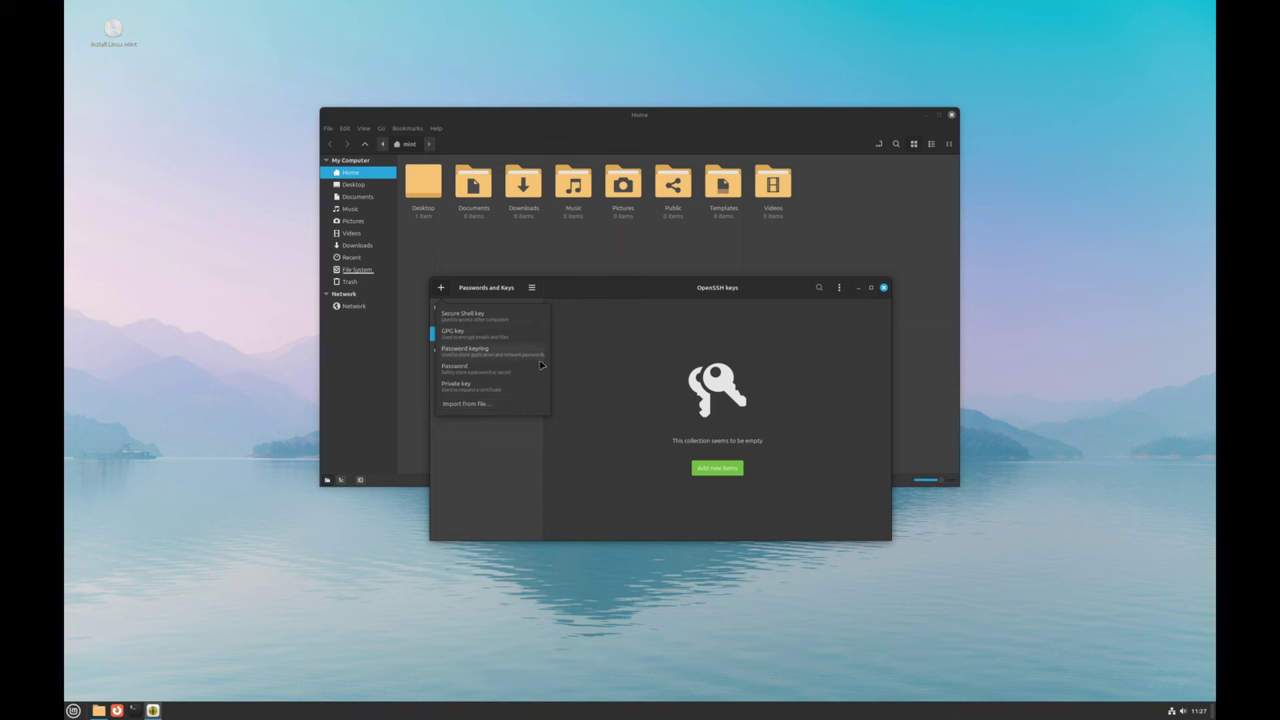
left_click(720, 365)
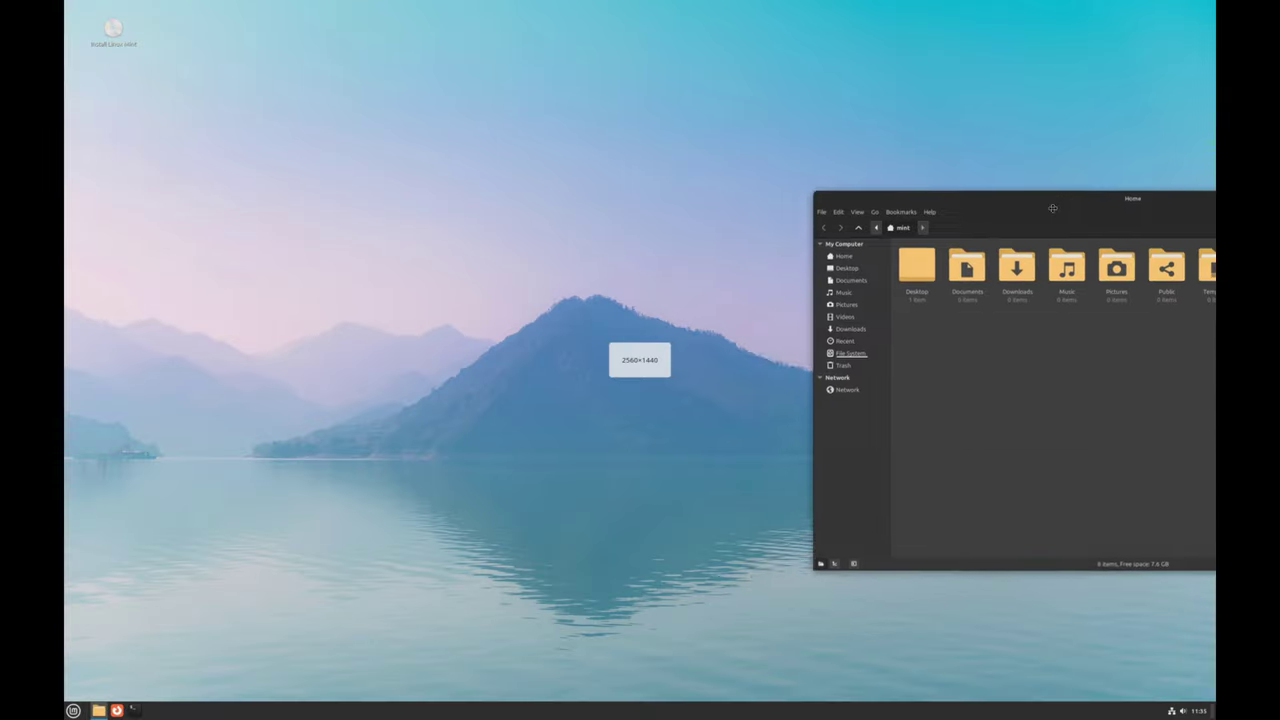
Move the Home file manager window fully back onto the desktop.
left_click_drag(1060, 214, 1040, 190)
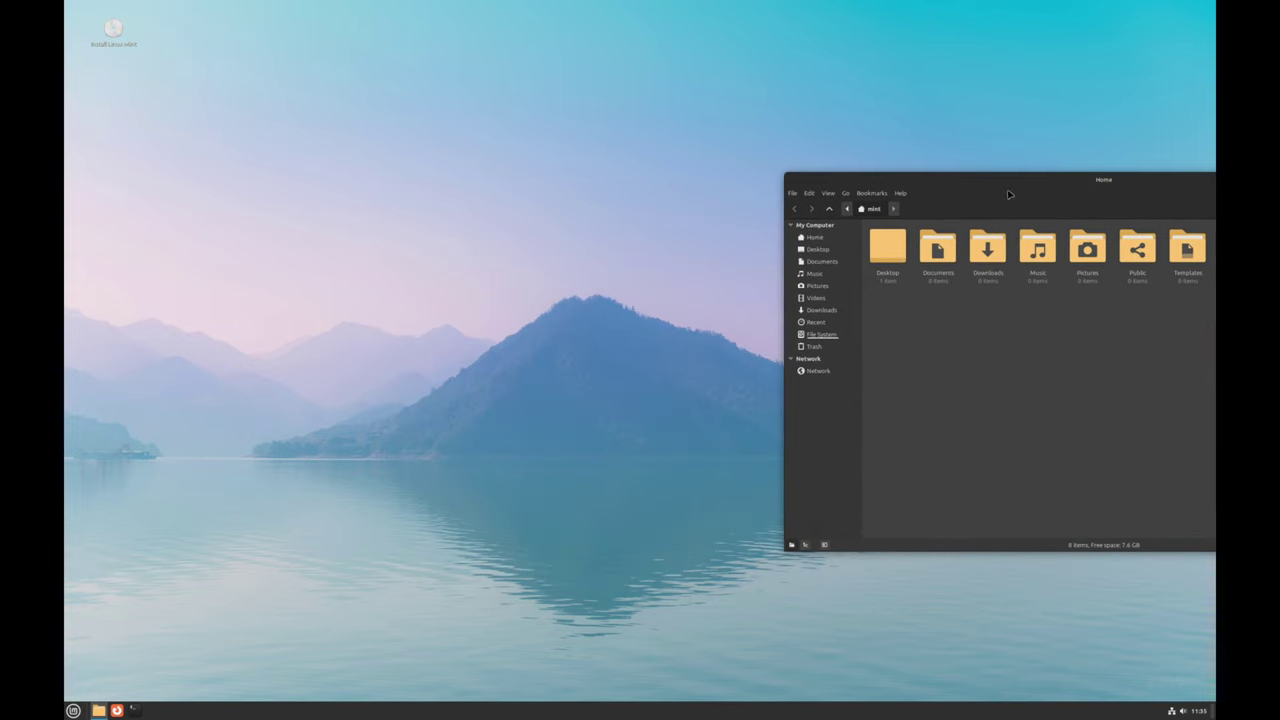
left_click_drag(1195, 184, 580, 196)
left_click_drag(497, 202, 671, 205)
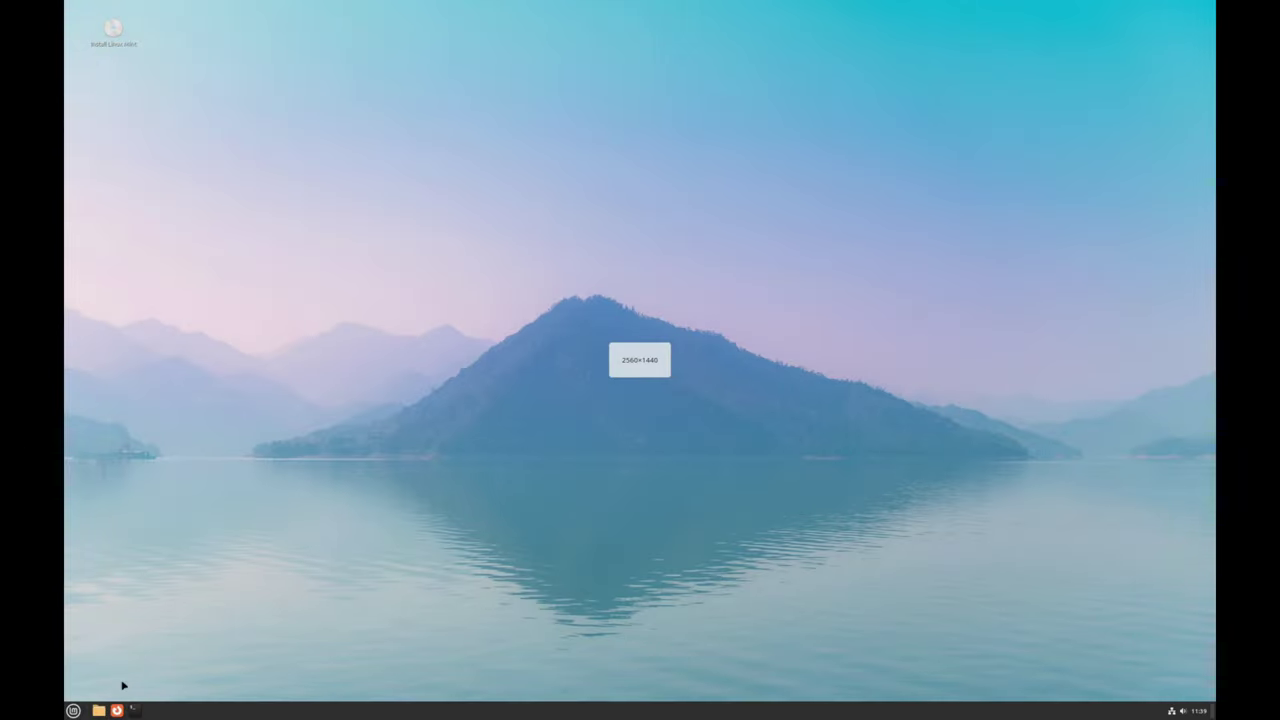
Find the Driver Manager by searching the installed applications for "drive" and launch it.
left_click(73, 710)
type("di")
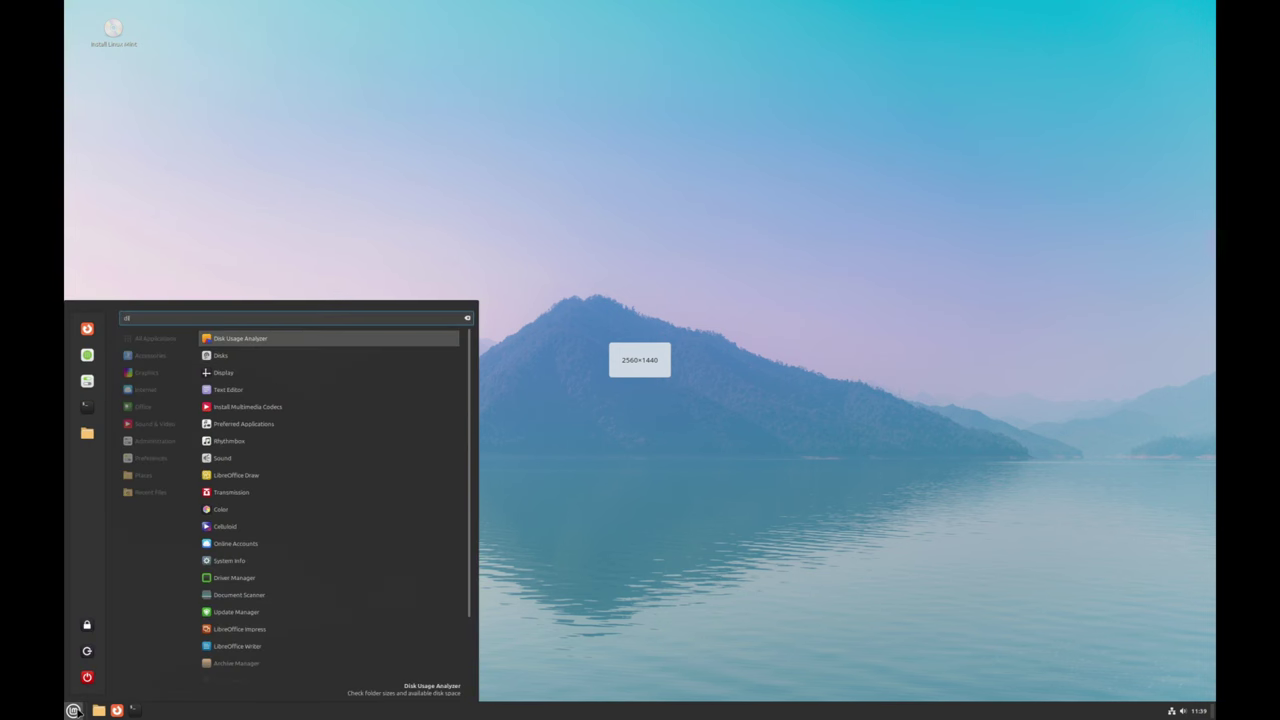
key("BackSpace")
type("rive")
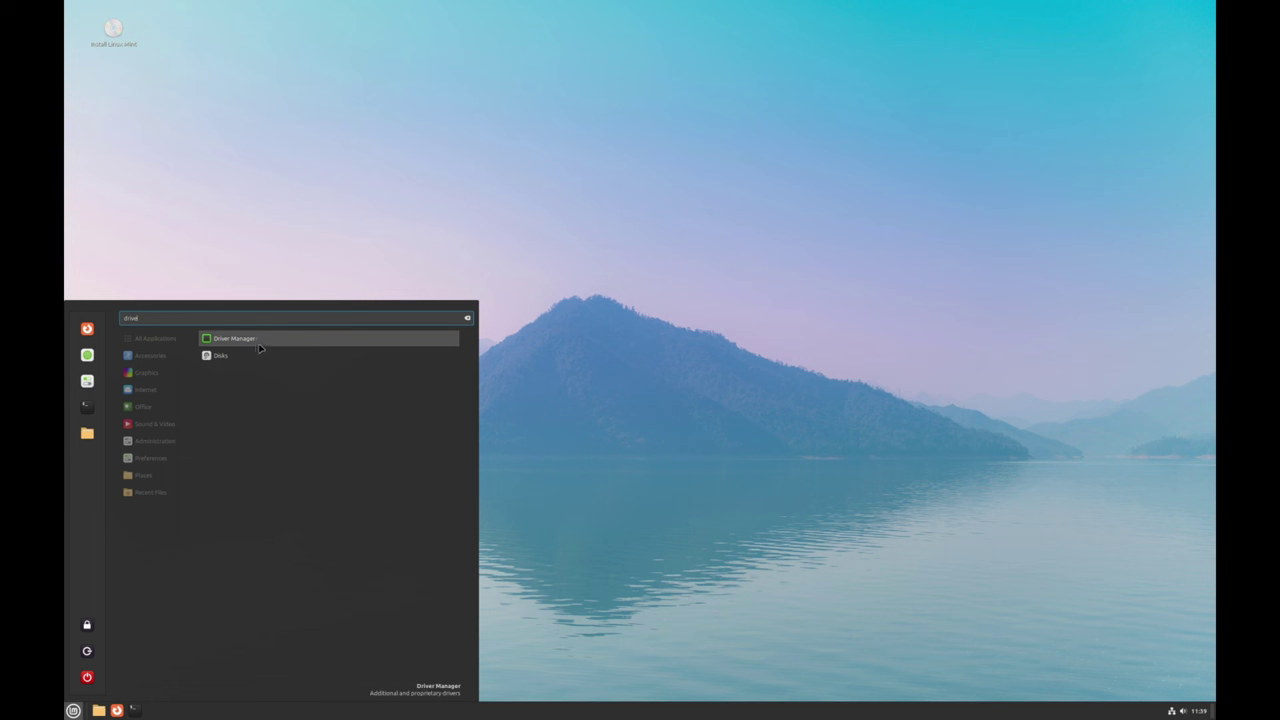
left_click(322, 344)
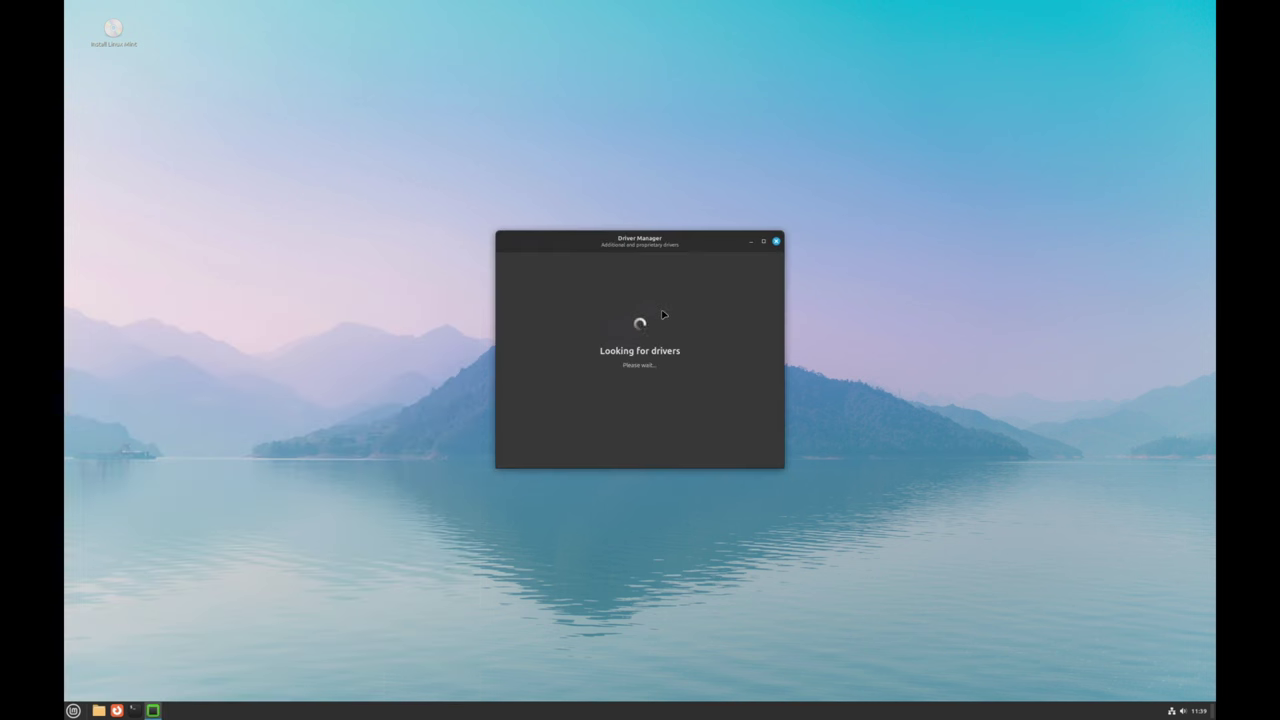
Enlarge the Driver Manager window while it looks for drivers.
left_click_drag(783, 467, 975, 515)
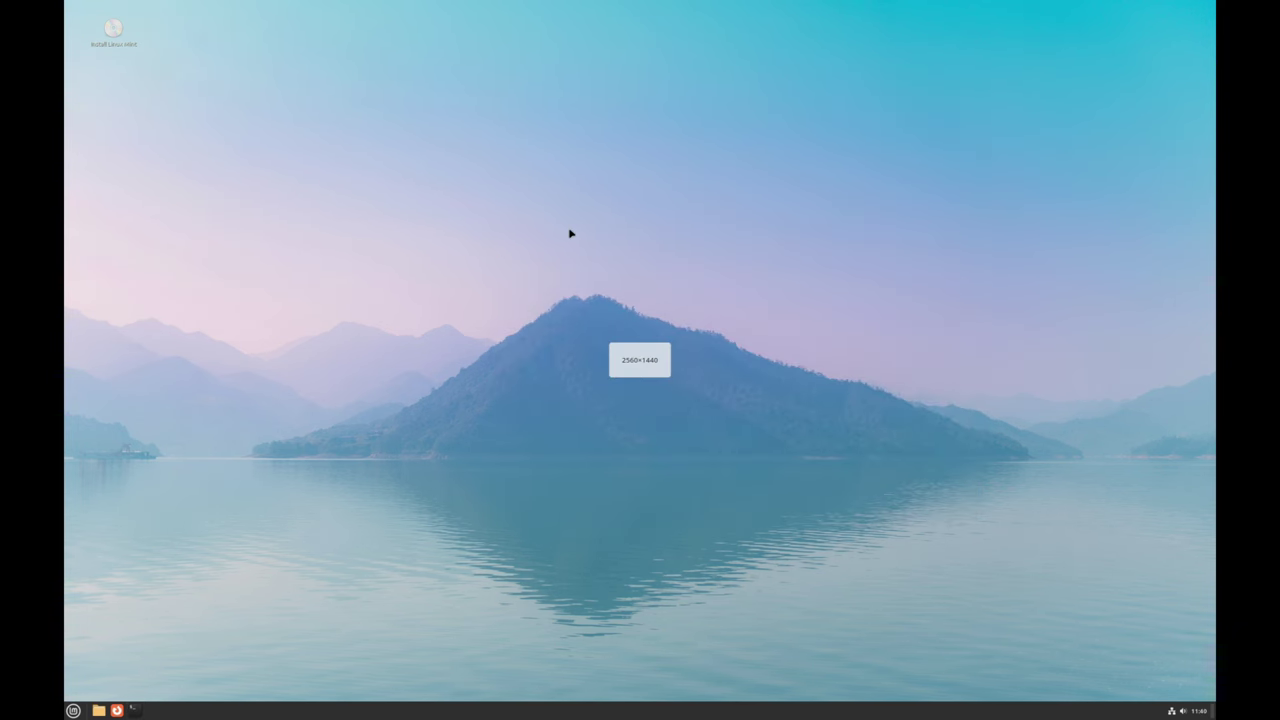
Open a terminal, widen and heighten its window, and place it near the upper middle of the desktop.
key("ctrl+alt+t")
left_click_drag(352, 37, 602, 214)
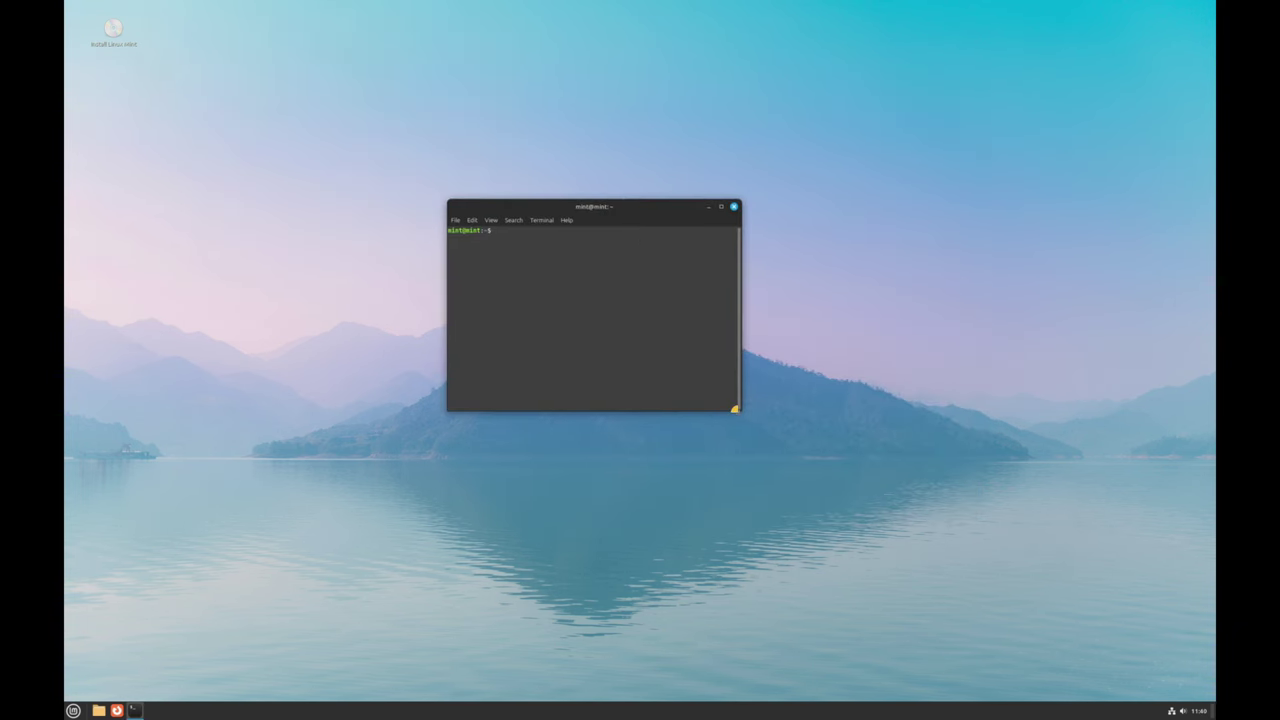
left_click_drag(744, 410, 923, 477)
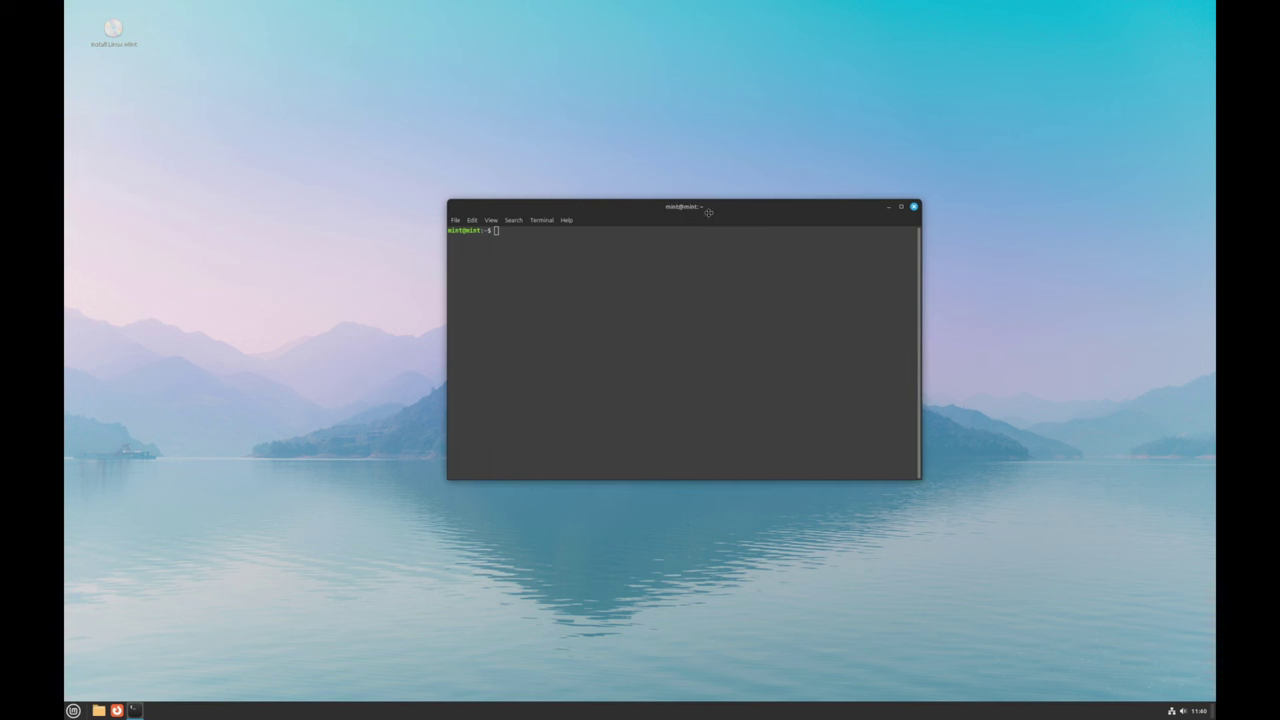
left_click_drag(711, 213, 651, 173)
Query the full system information with uname -a and the kernel release with uname -r.
type("uname -a")
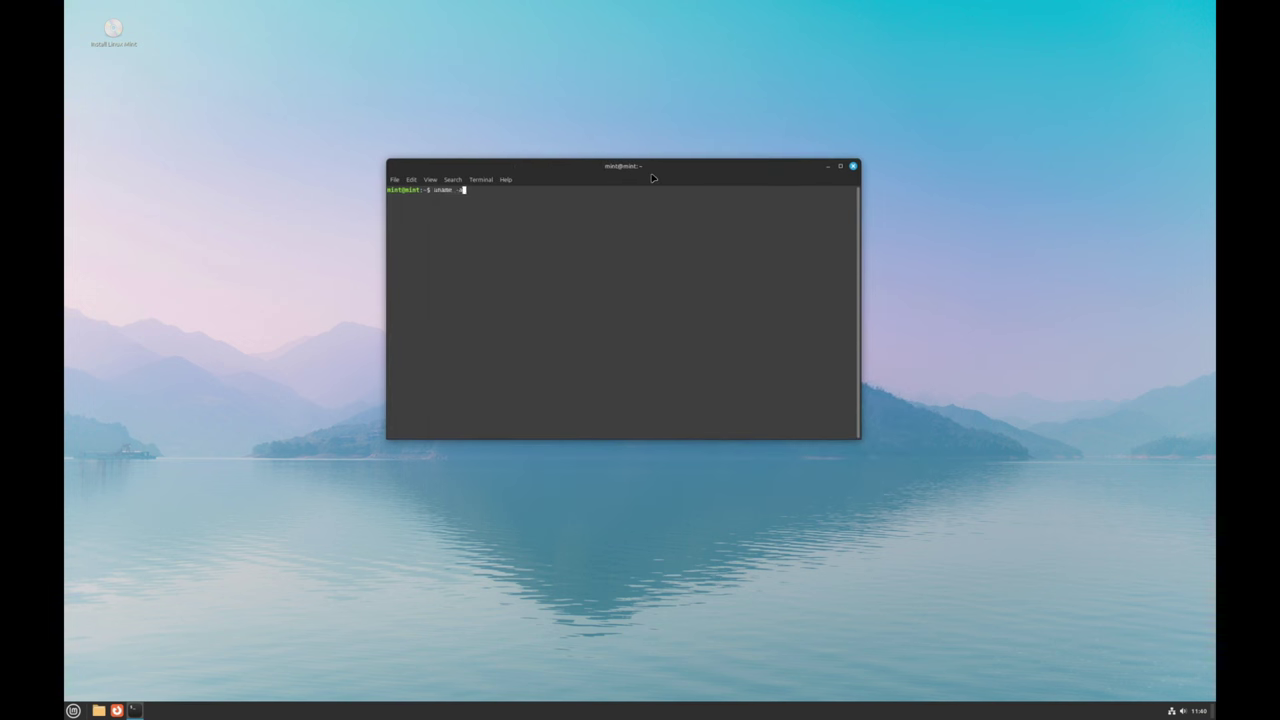
key("Return")
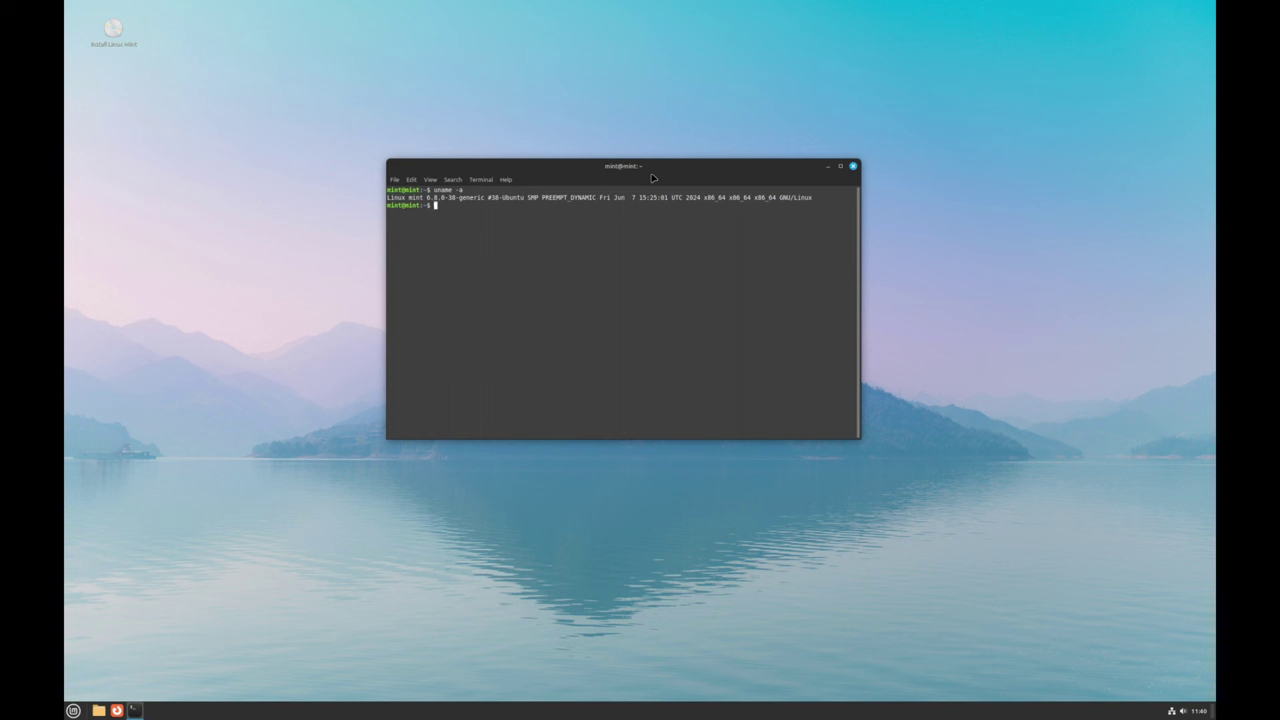
type("uname -r")
key("Return")
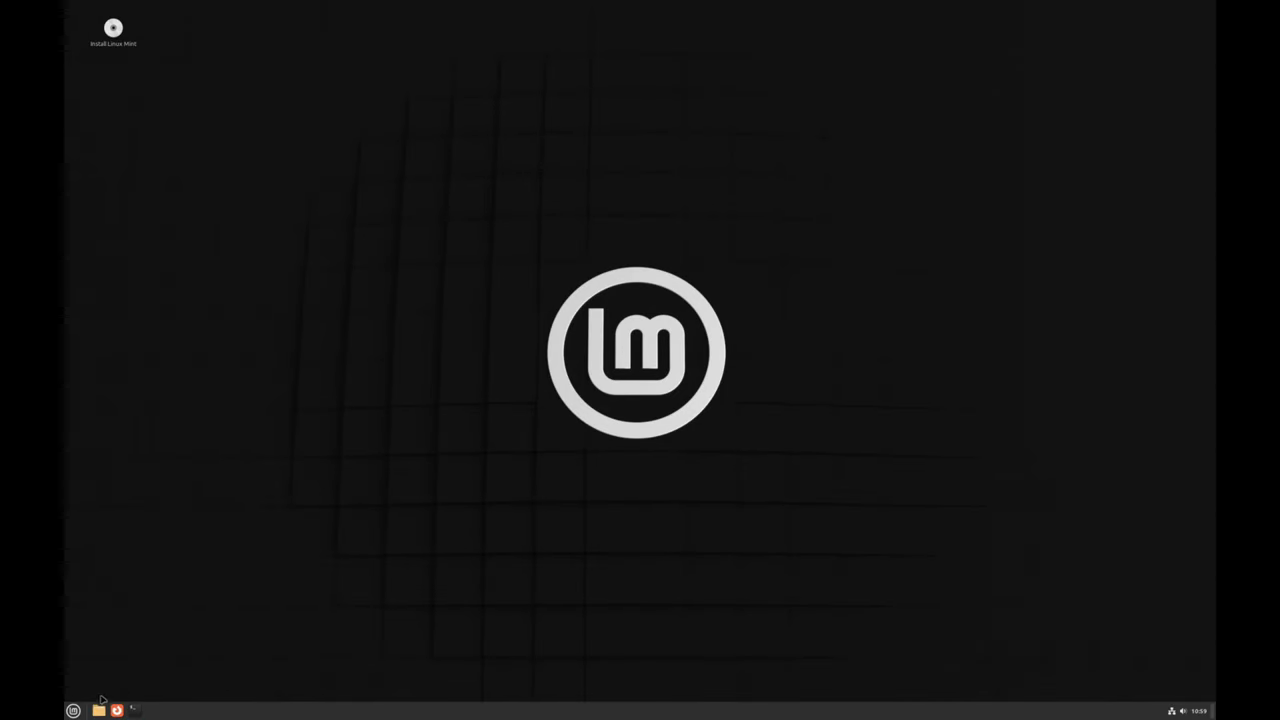
Open the Home folder in the file manager and display the file manager's version information.
left_click(98, 710)
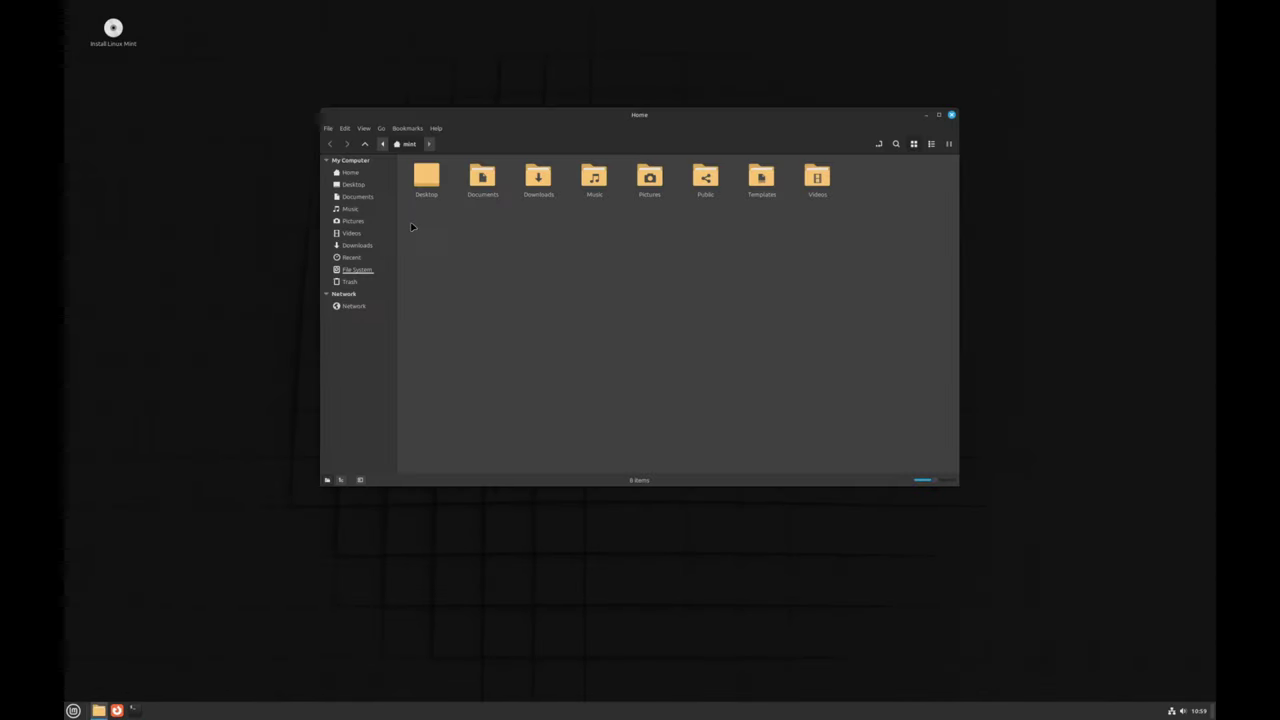
left_click(437, 128)
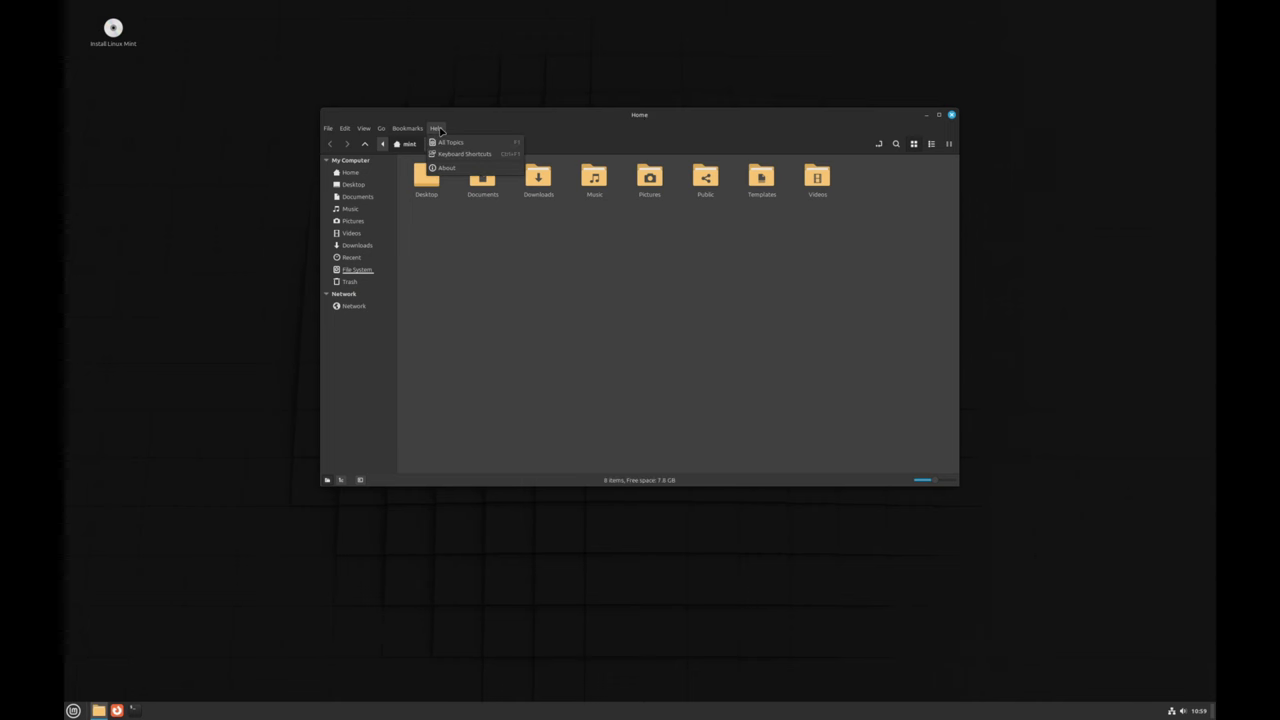
left_click(450, 165)
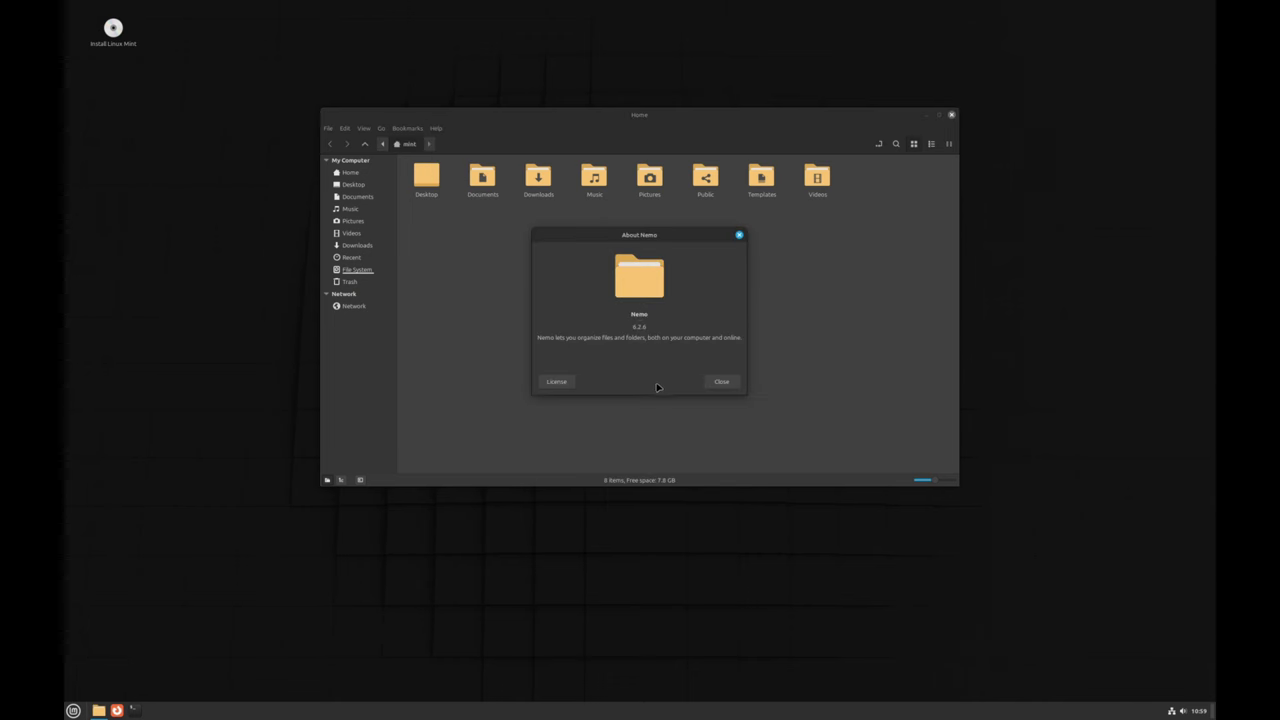